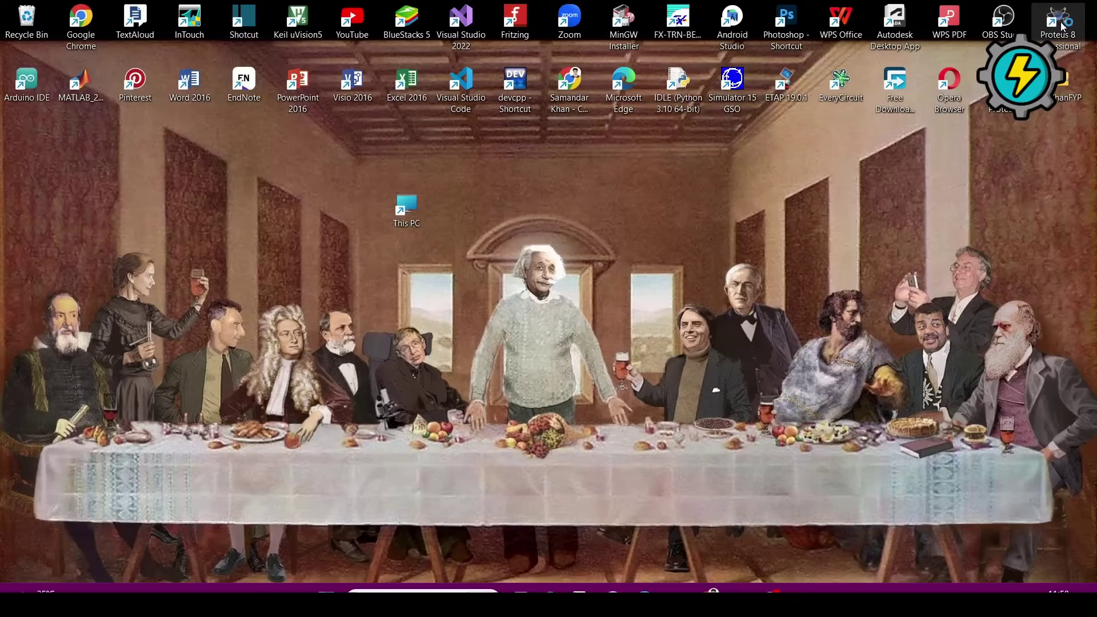
Launch Proteus 8 Professional and start a new project named Voltage_Doubler_Circuit.
double_click(1058, 20)
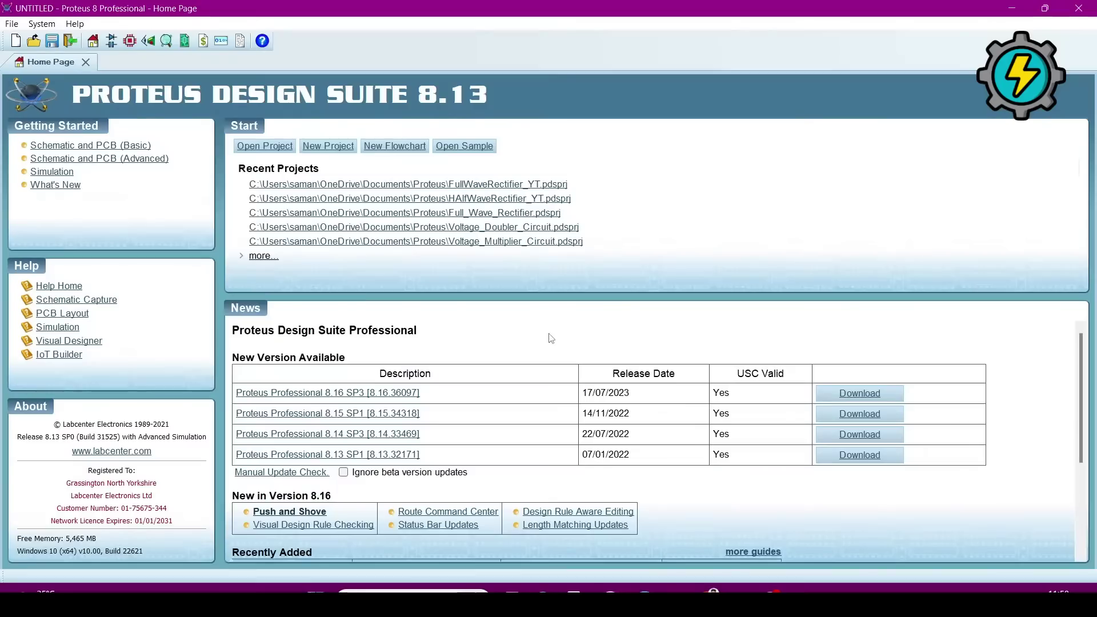
click(329, 146)
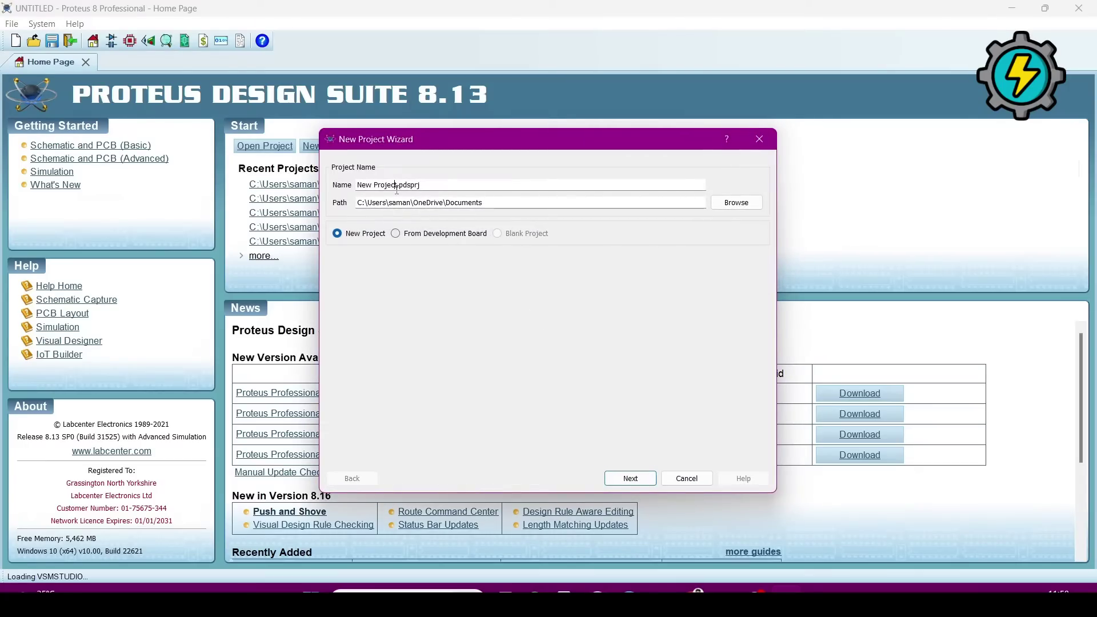
key(BackSpace)
key(BackSpace)
key(BackSpace)
key(BackSpace)
key(BackSpace)
key(BackSpace)
key(BackSpace)
key(BackSpace)
key(BackSpace)
key(BackSpace)
key(BackSpace)
text(Voltage_Doubler_Circuit)
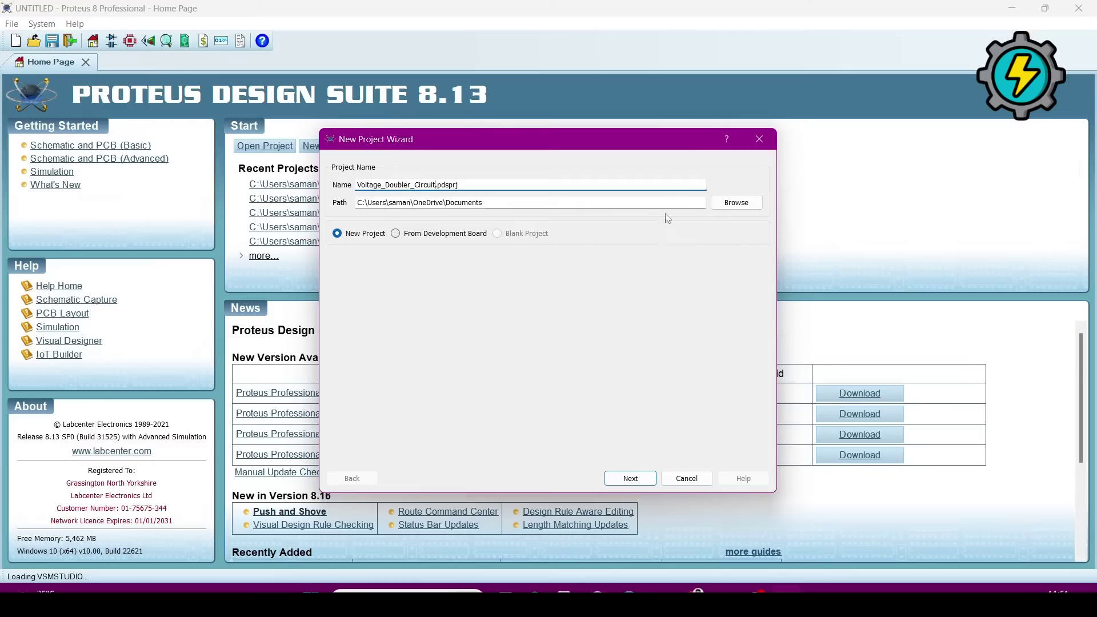
Set the new project's save location to the Proteus folder inside Documents.
click(727, 201)
scroll(549, 337, down, 6)
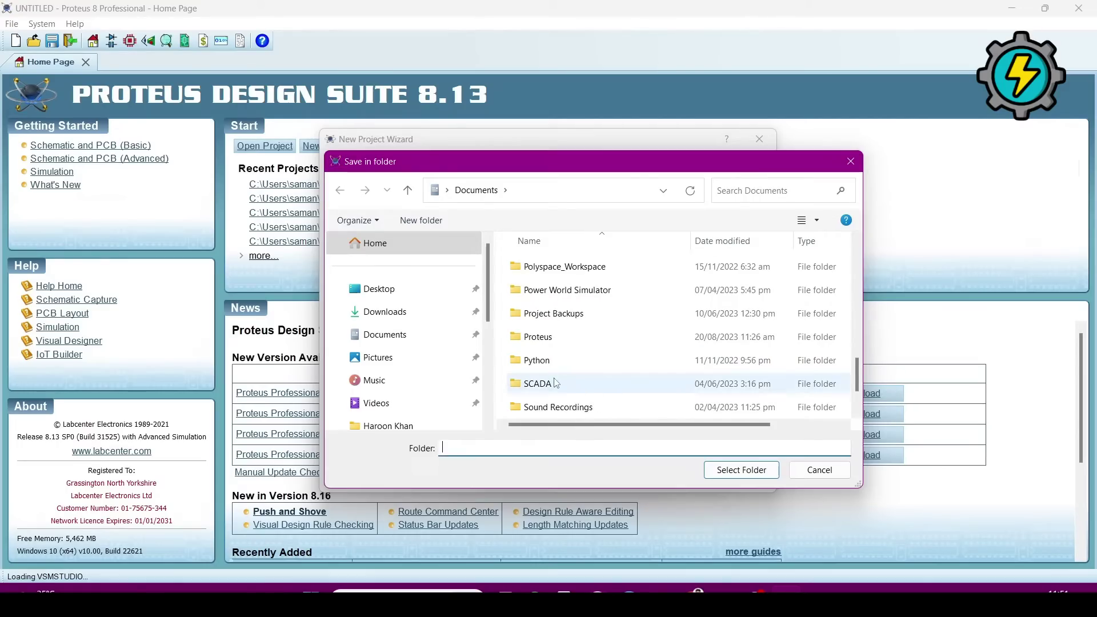
click(548, 339)
click(717, 469)
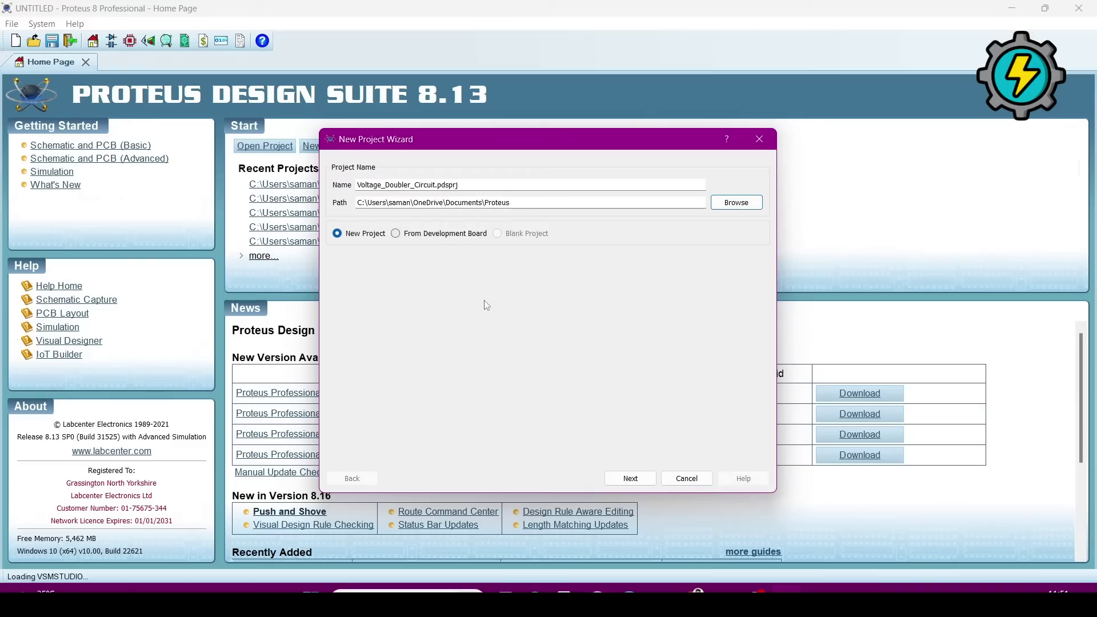
Rename the project Voltage_Doubler_Circuit_YT rather than replacing the existing one, and create it with the wizard defaults and No Firmware Project.
click(631, 478)
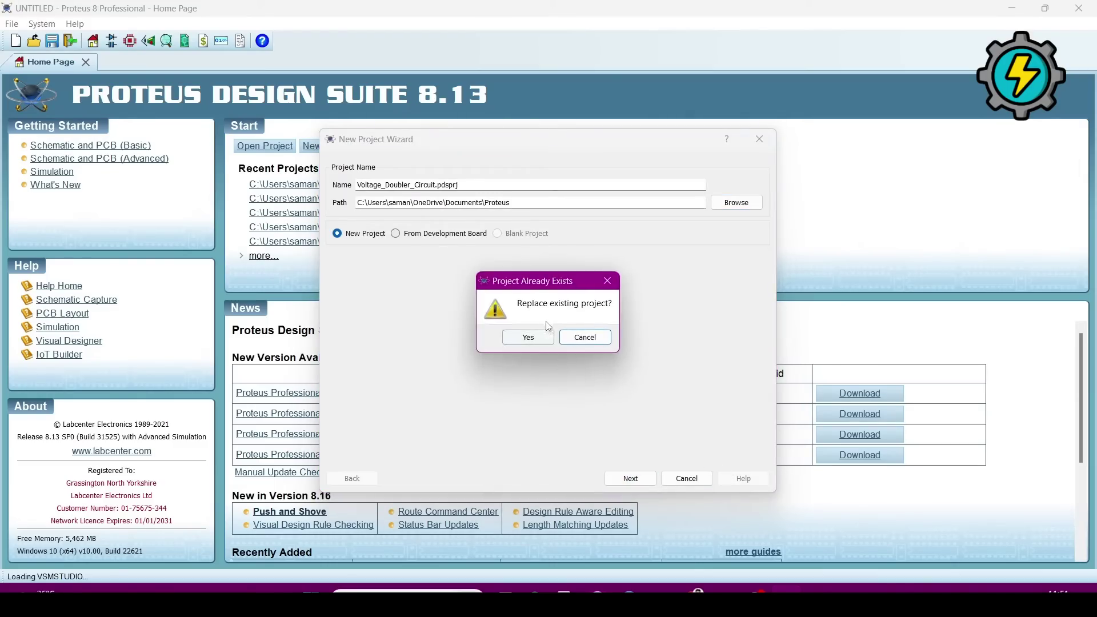
click(587, 335)
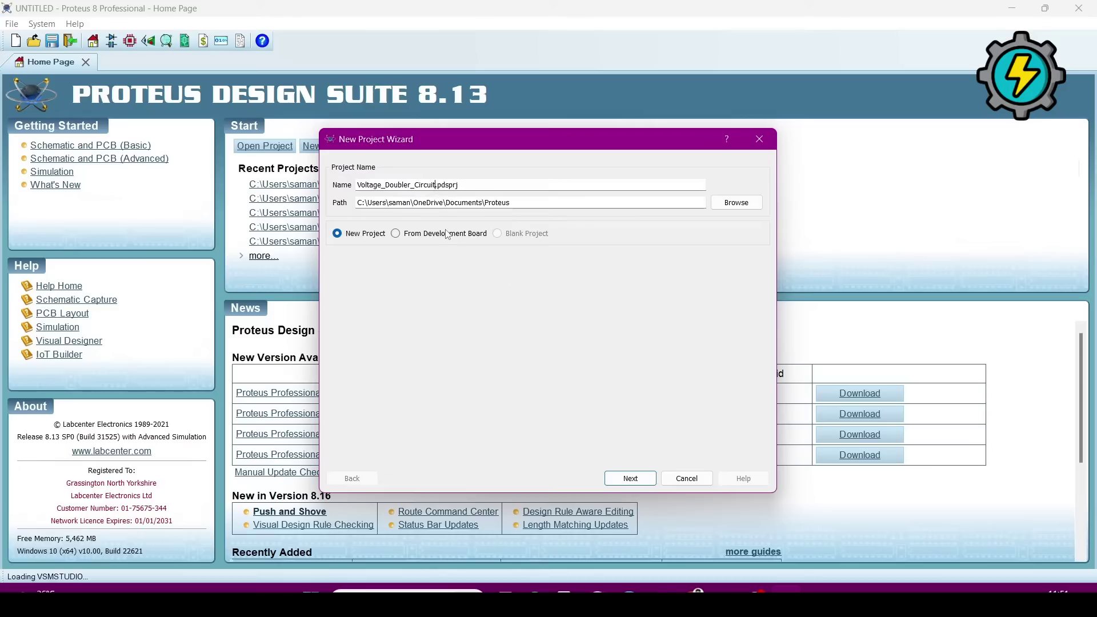
text(_YT)
click(622, 478)
click(637, 480)
click(637, 481)
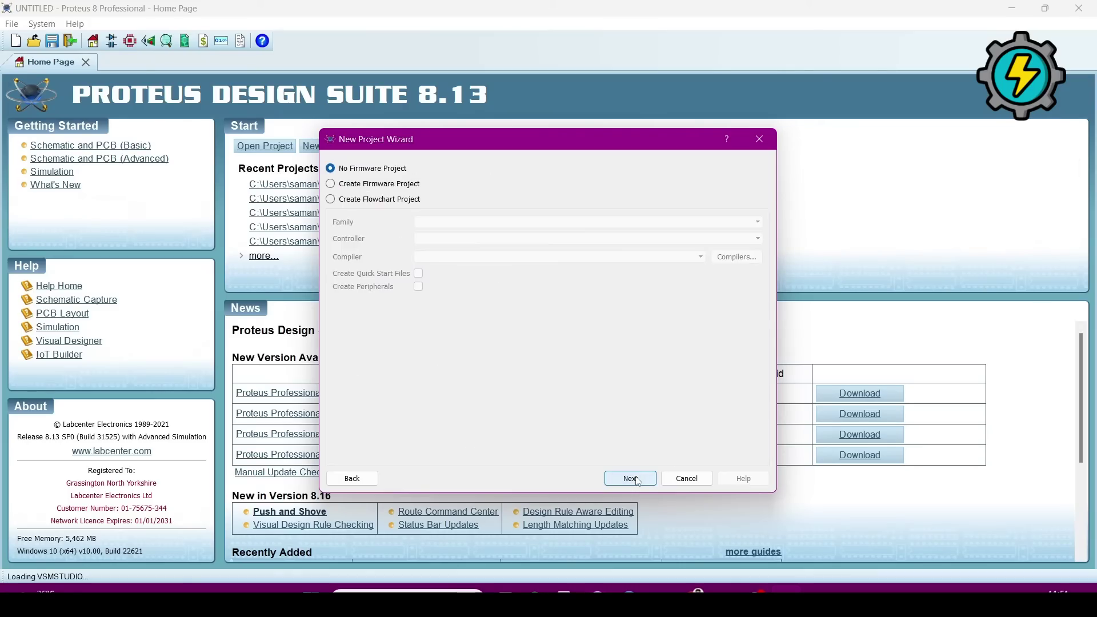
click(638, 480)
click(637, 480)
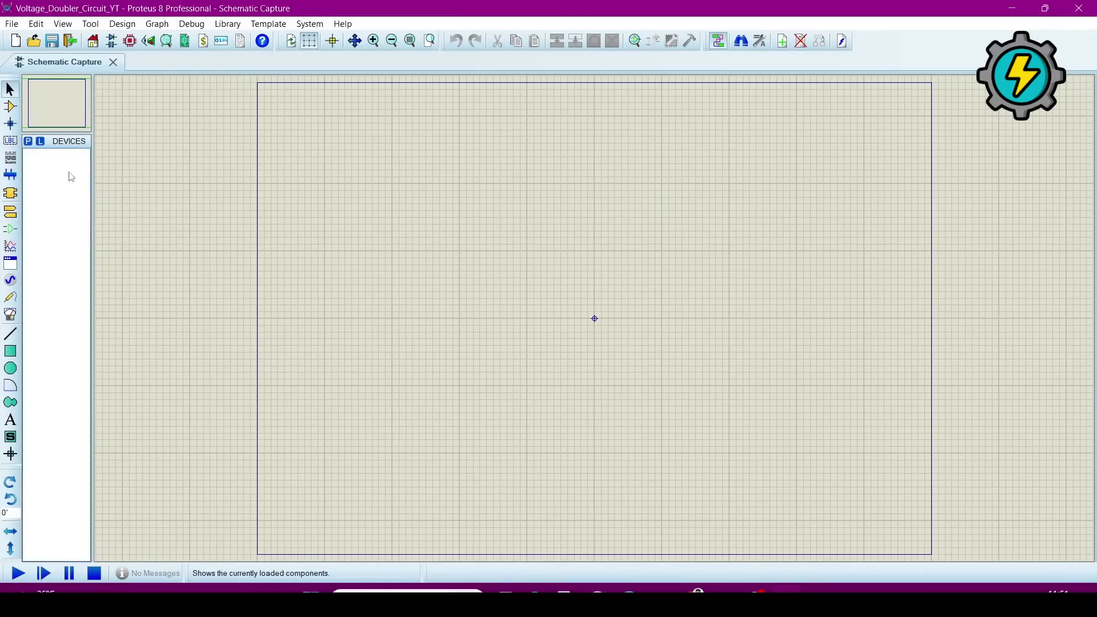
Search the device library for "transformer" and add the simple transformer TRAN-2P2S to the project's devices.
click(28, 142)
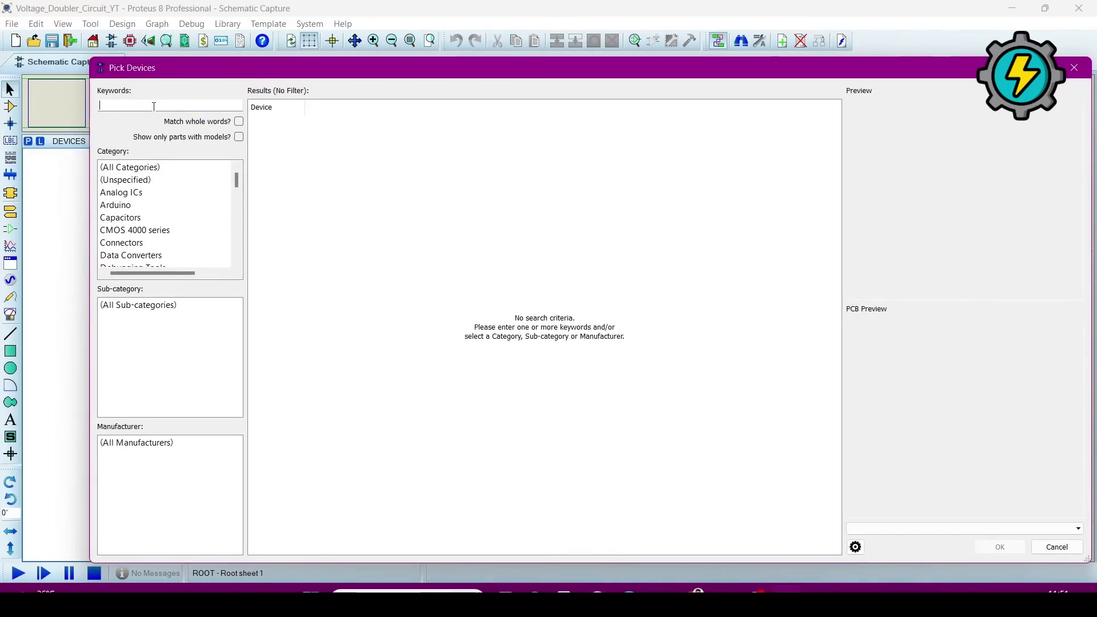
text(transg)
key(BackSpace)
text(former)
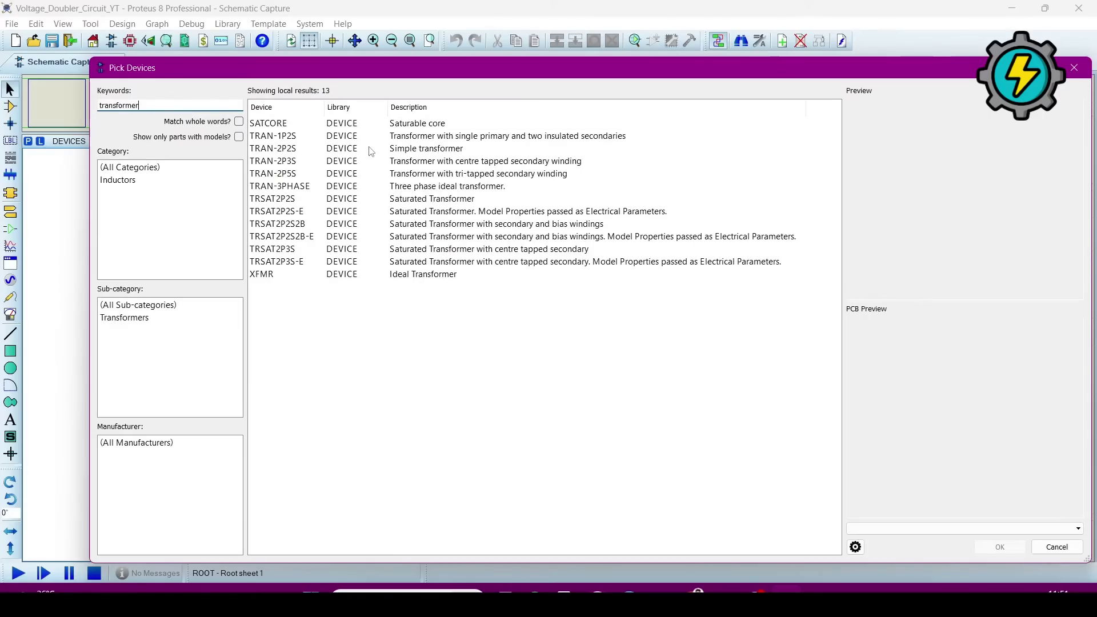
click(354, 150)
double_click(354, 149)
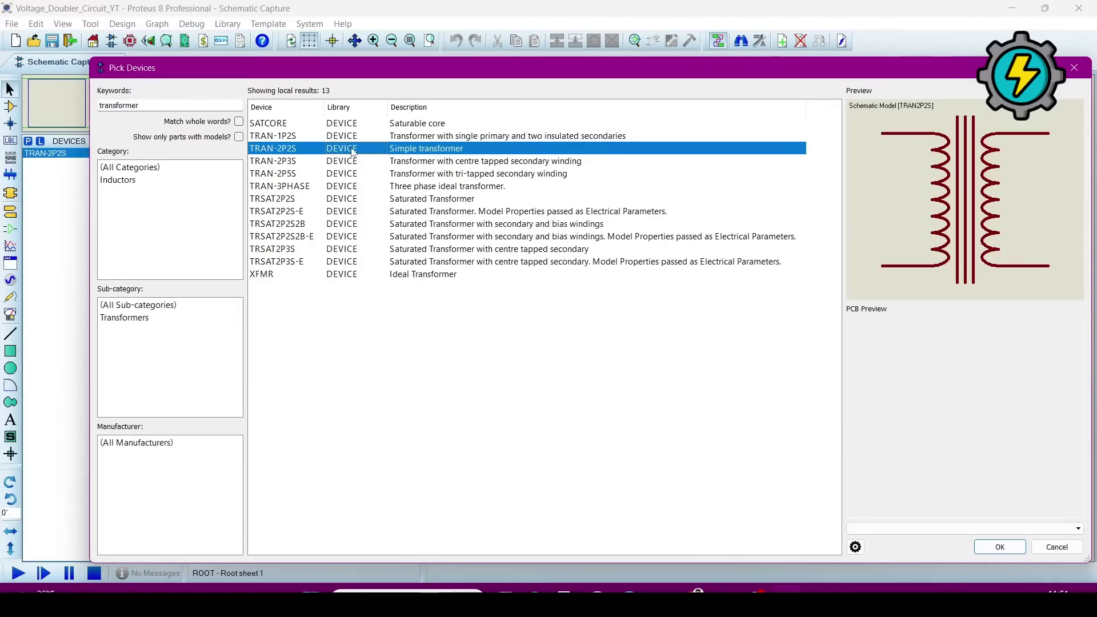
Search the device library for "diode" and add the generic DIODE from the DEVICE library.
double_click(179, 109)
text(doo)
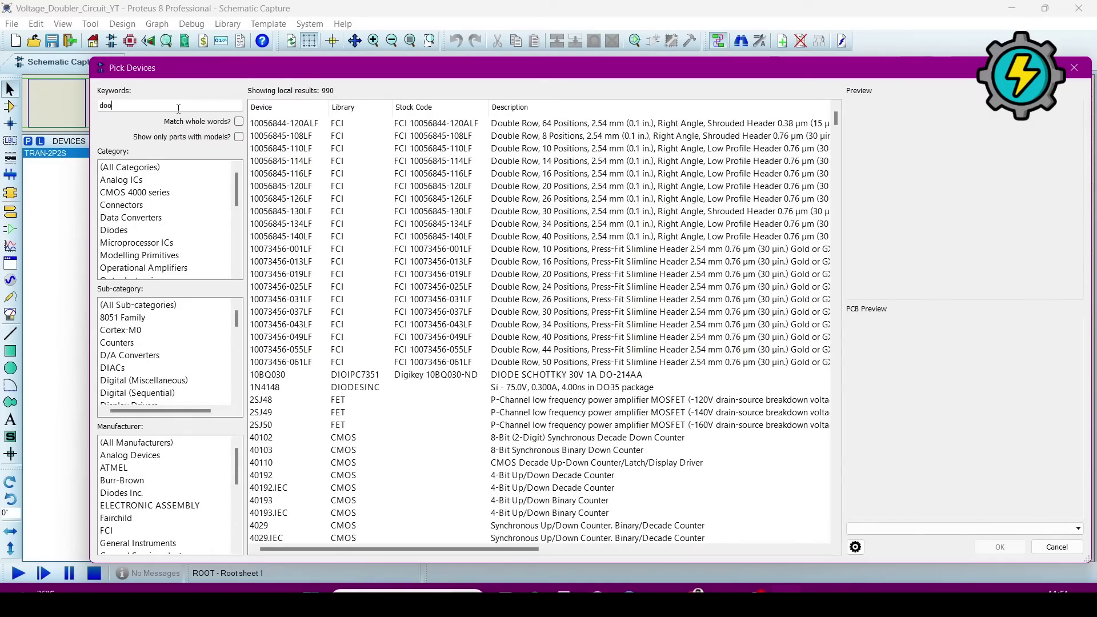
text(iode)
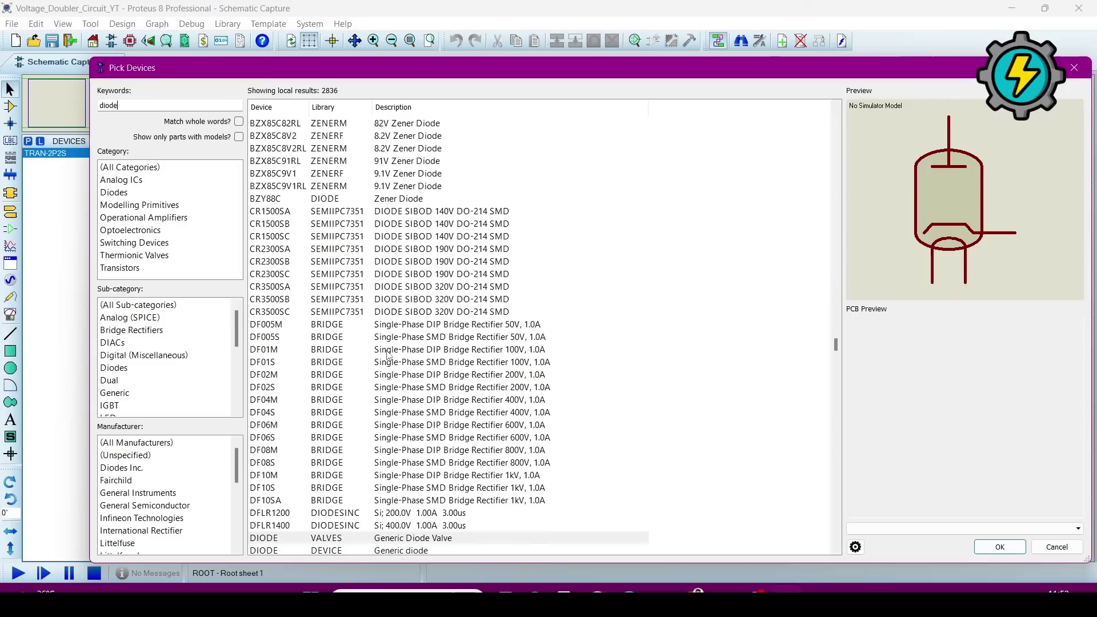
scroll(380, 400, down, 3)
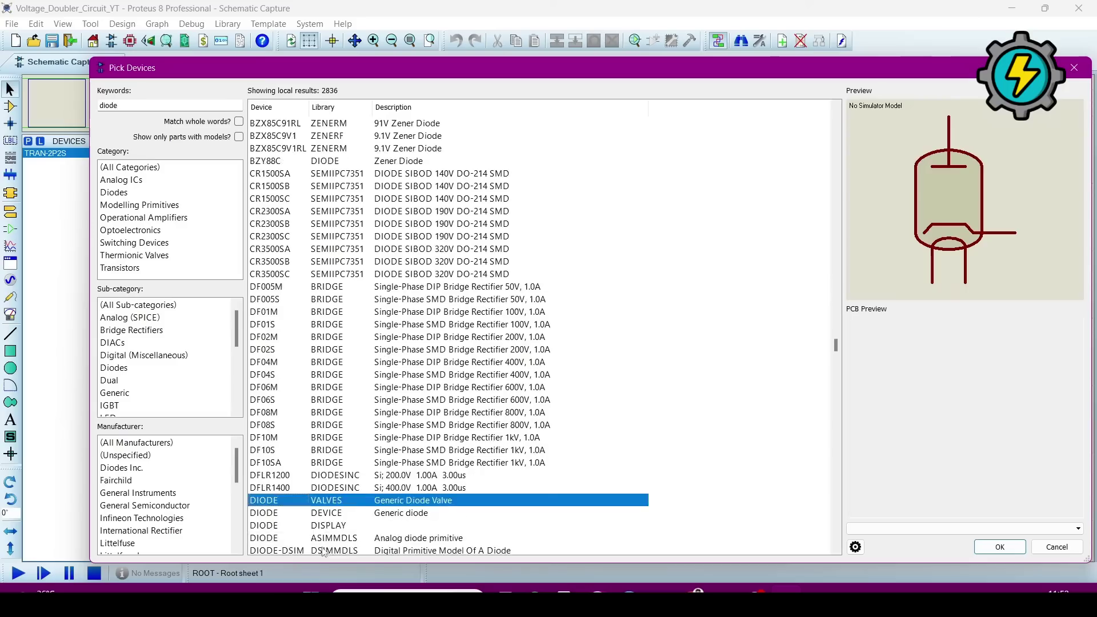
double_click(375, 438)
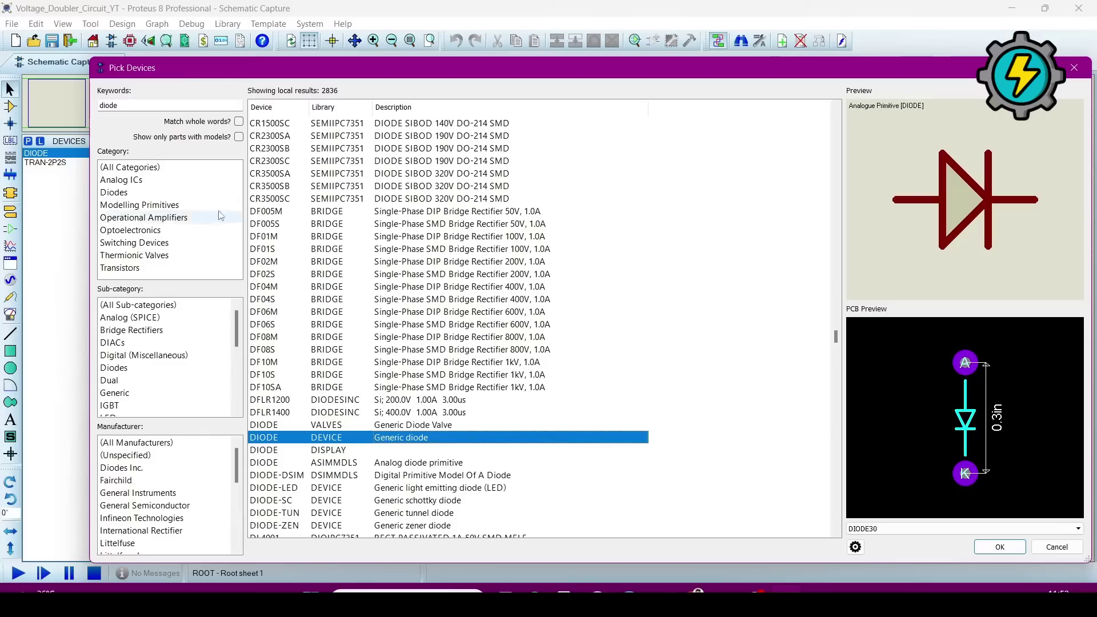
Search the device library for "capacitor", preview the generic types, and add the polarized capacitor CAP-POL.
click(137, 105)
double_click(137, 106)
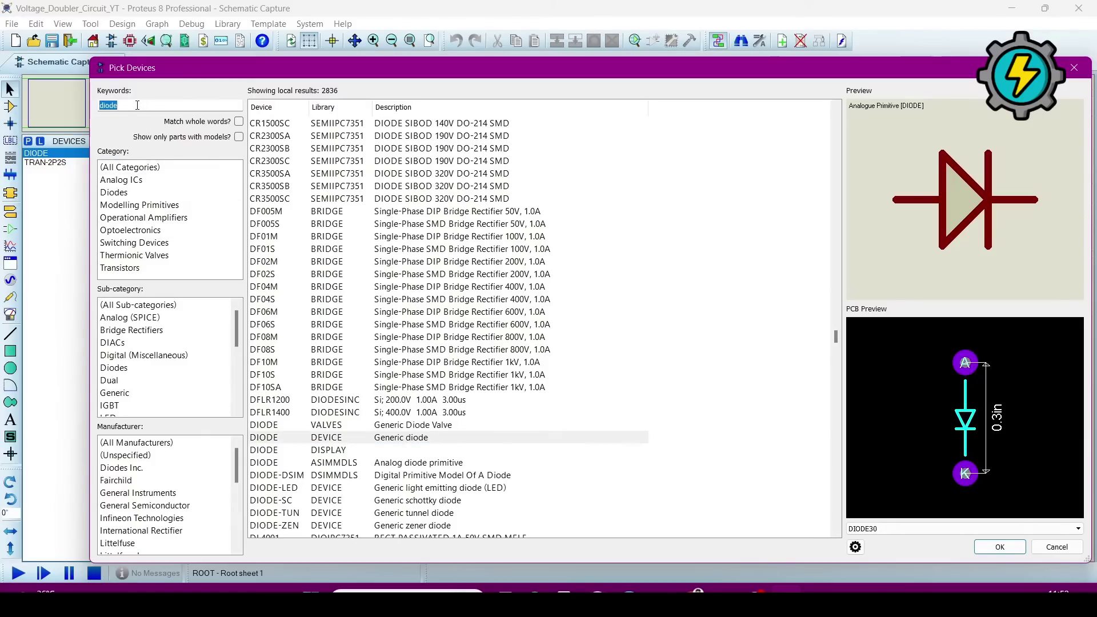
text(d)
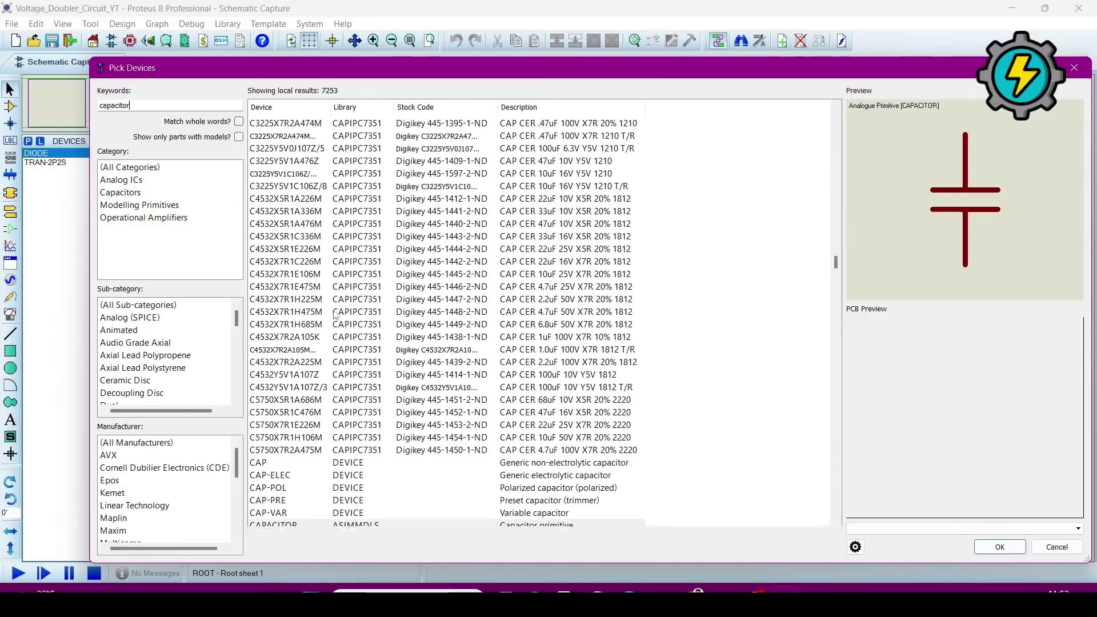
scroll(357, 427, down, 2)
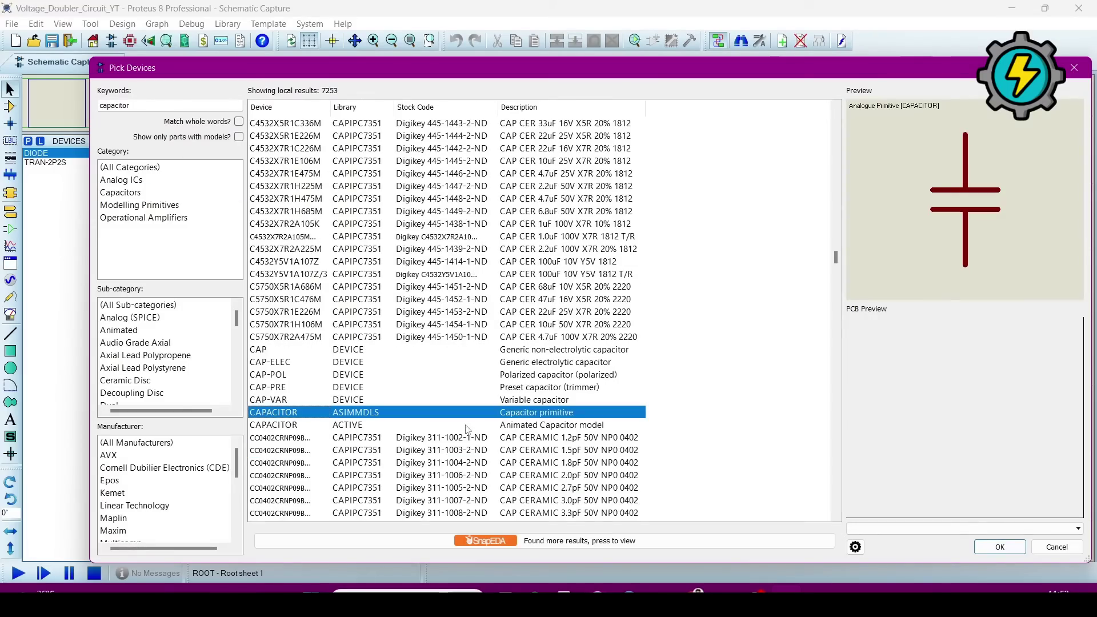
scroll(372, 404, down, 4)
scroll(372, 403, up, 13)
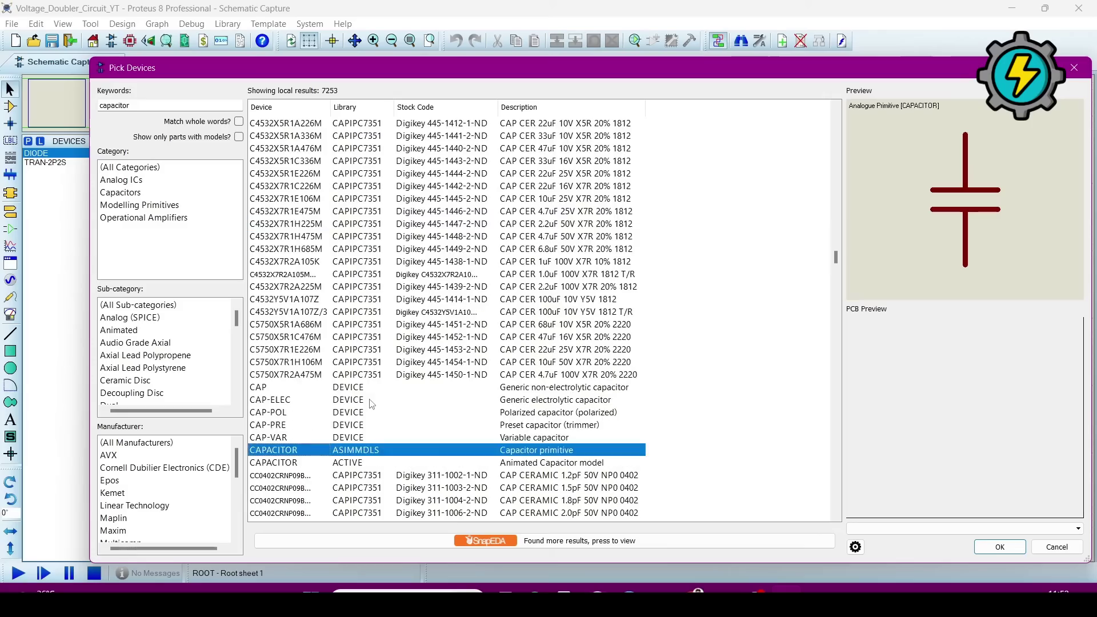
scroll(371, 403, up, 5)
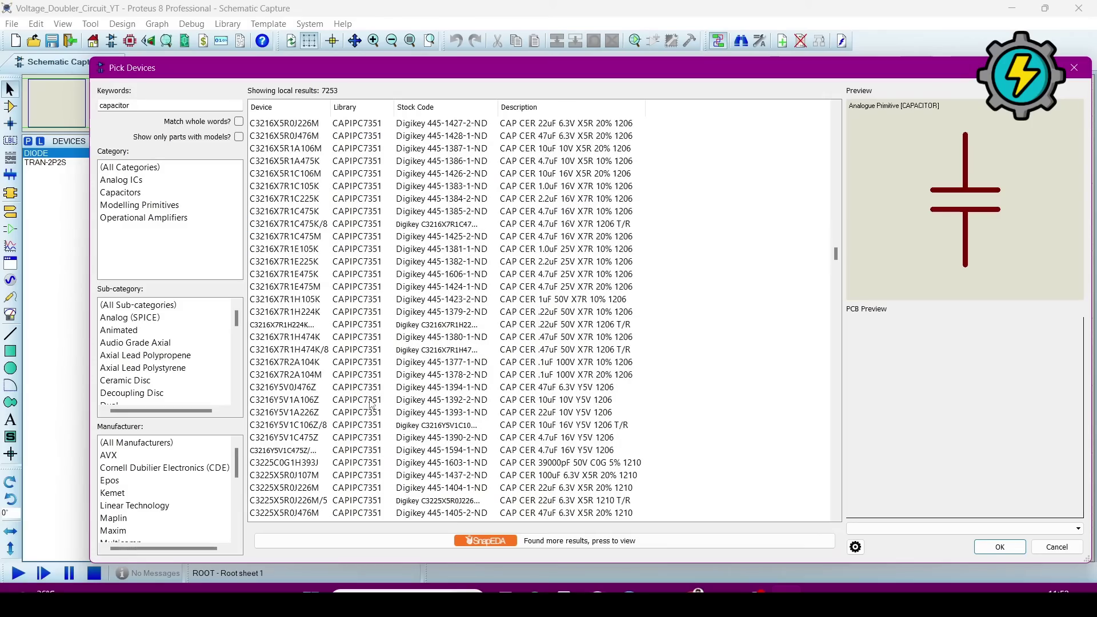
scroll(367, 414, down, 3)
scroll(366, 414, down, 11)
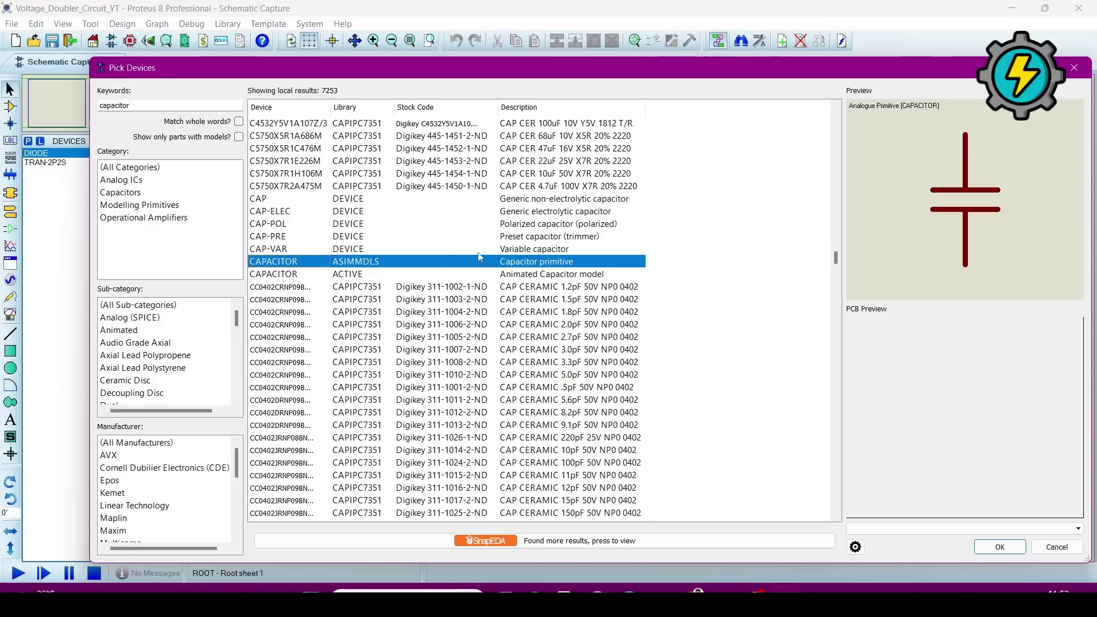
click(533, 216)
click(531, 204)
click(532, 213)
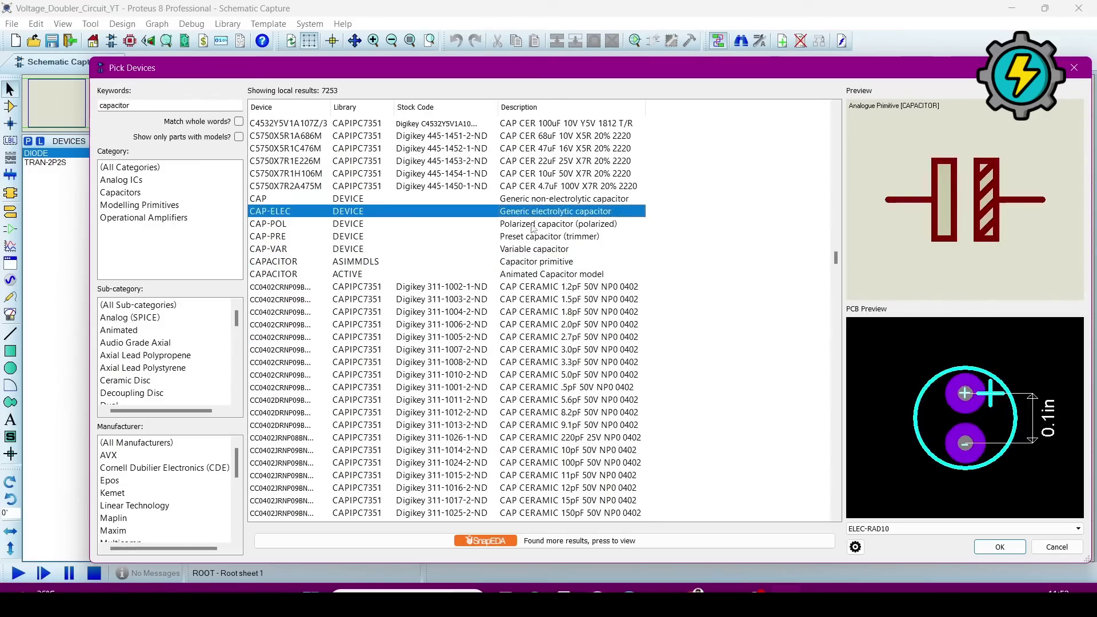
click(533, 226)
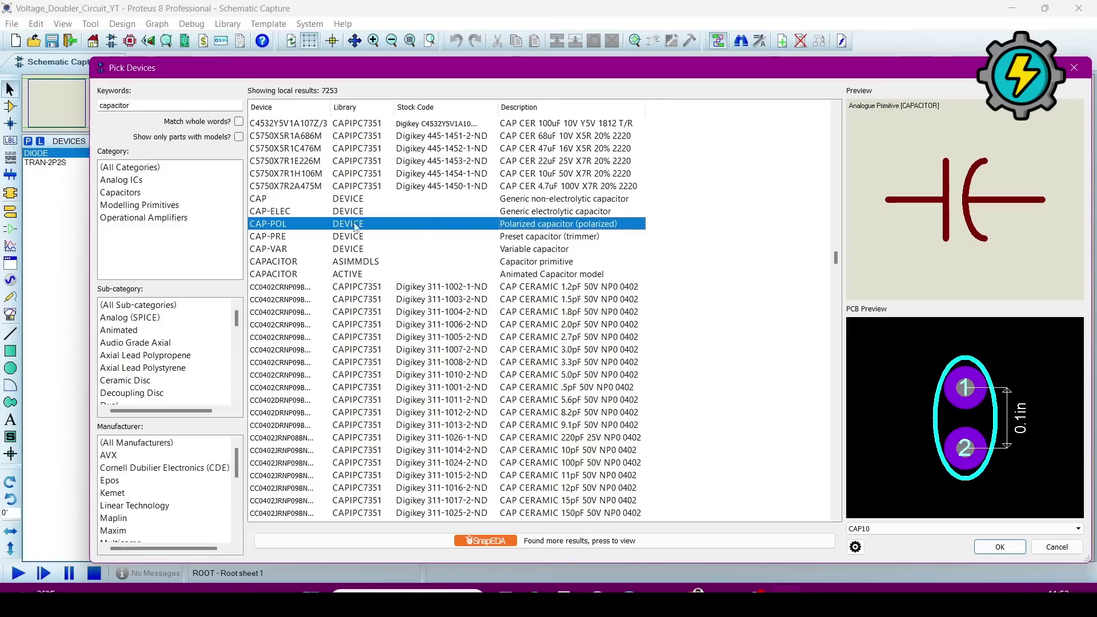
double_click(328, 224)
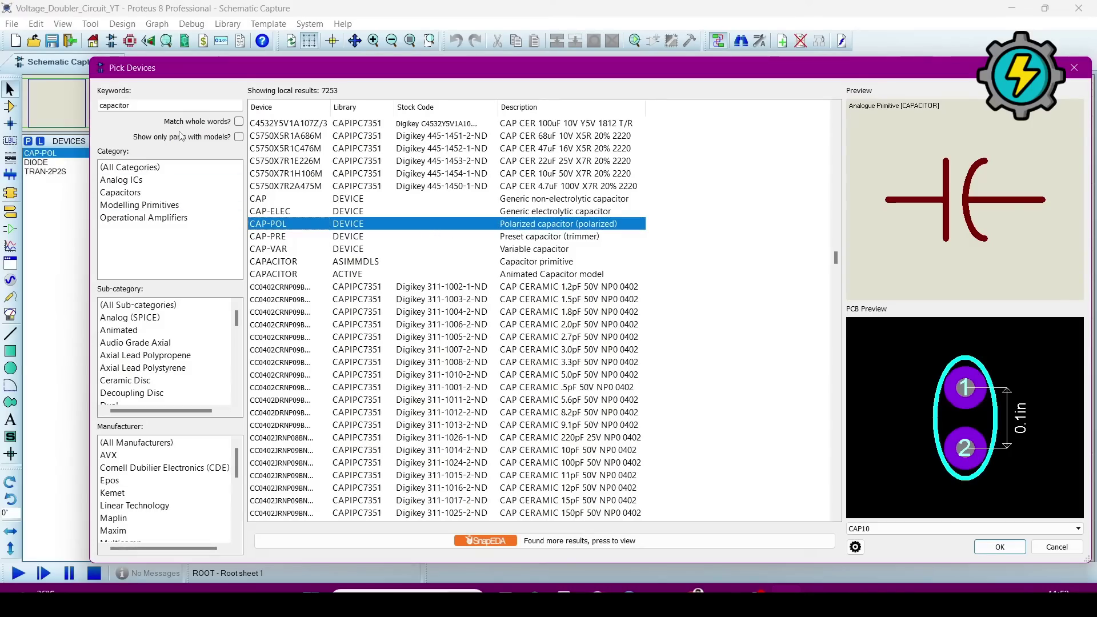
Search the device library for "resistor" and add the generic resistor RES from the DEVICE library.
click(158, 107)
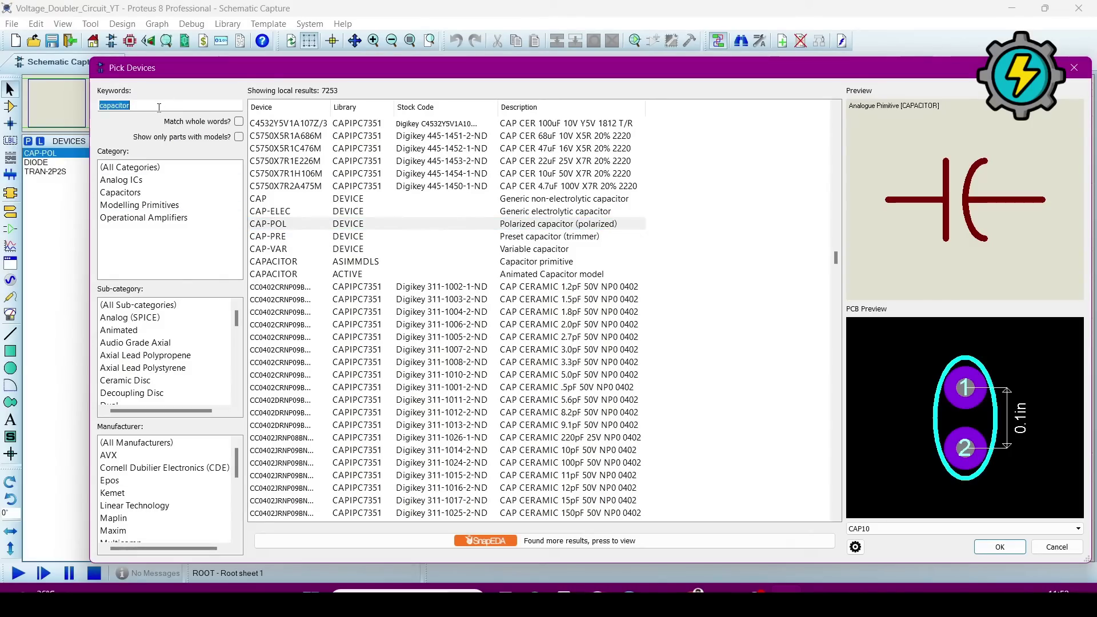
key(BackSpace)
text(re)
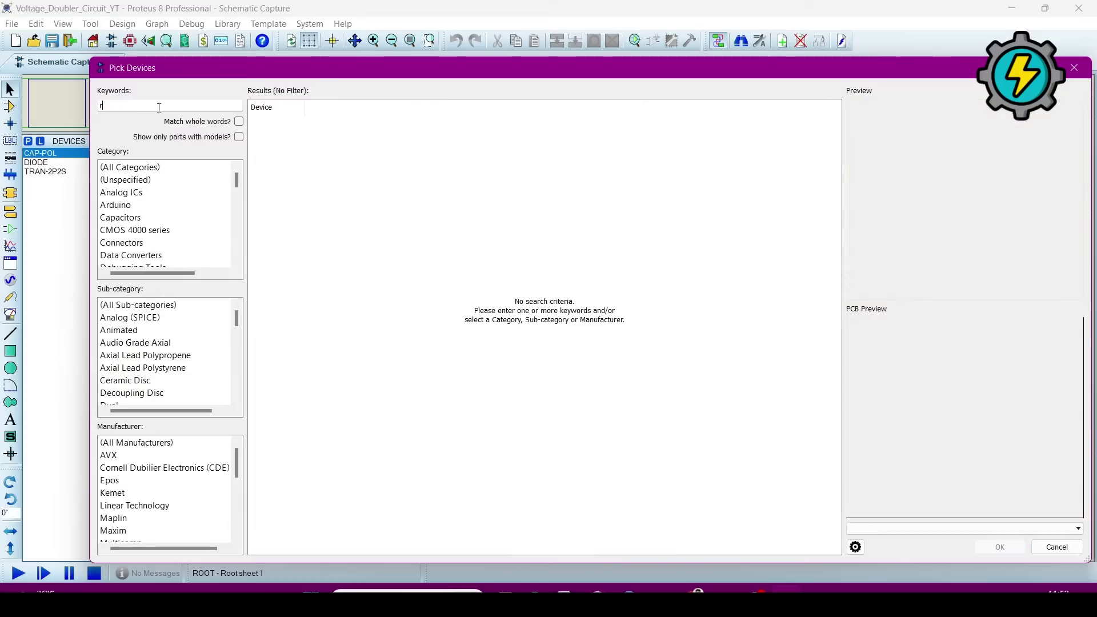
text(sistor)
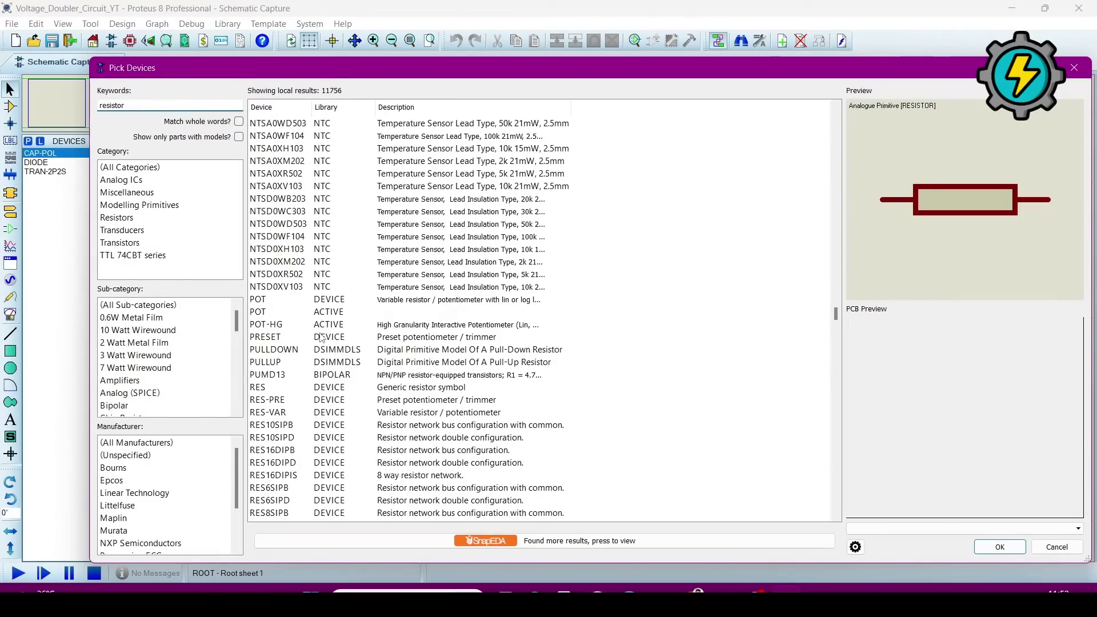
scroll(350, 435, down, 3)
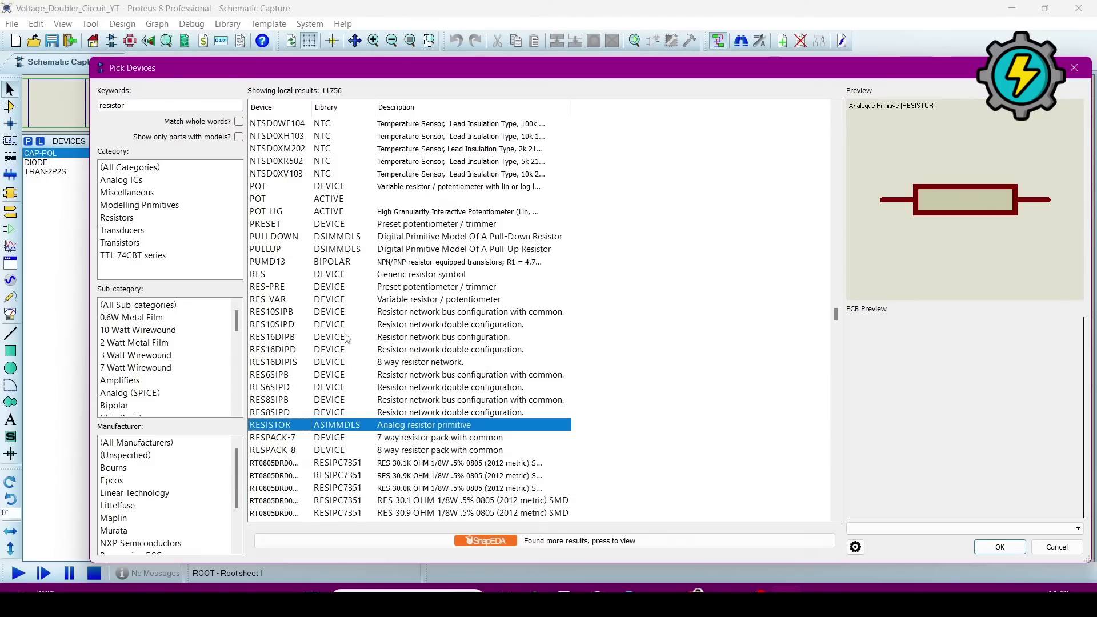
double_click(403, 275)
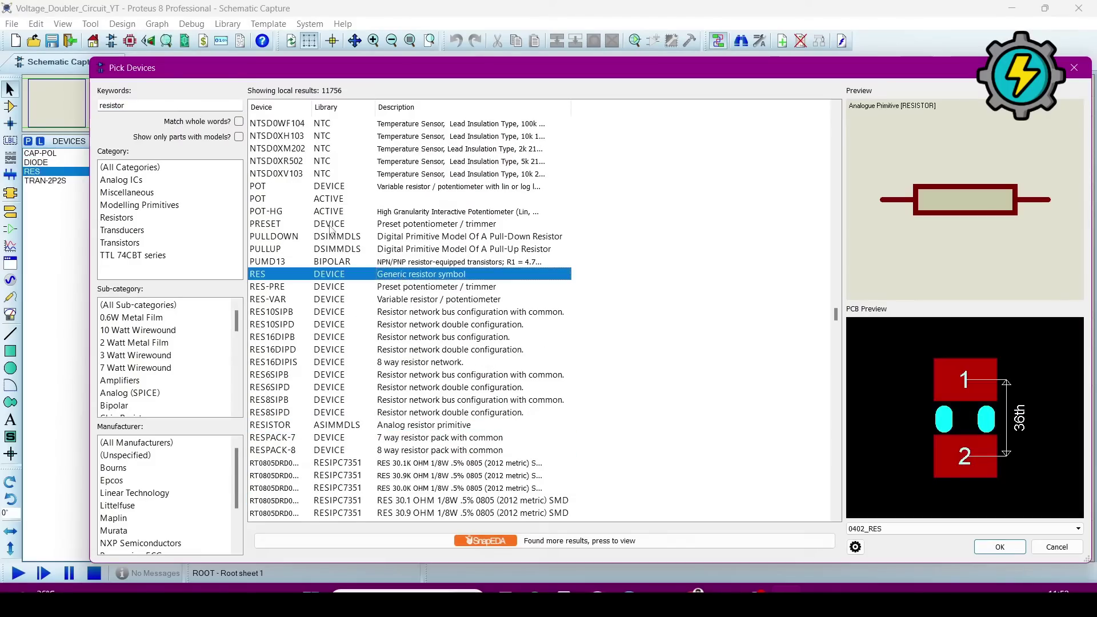
Search the device library for "alternator", add the ALTERNATOR AC voltage source, and close the device picker.
double_click(136, 104)
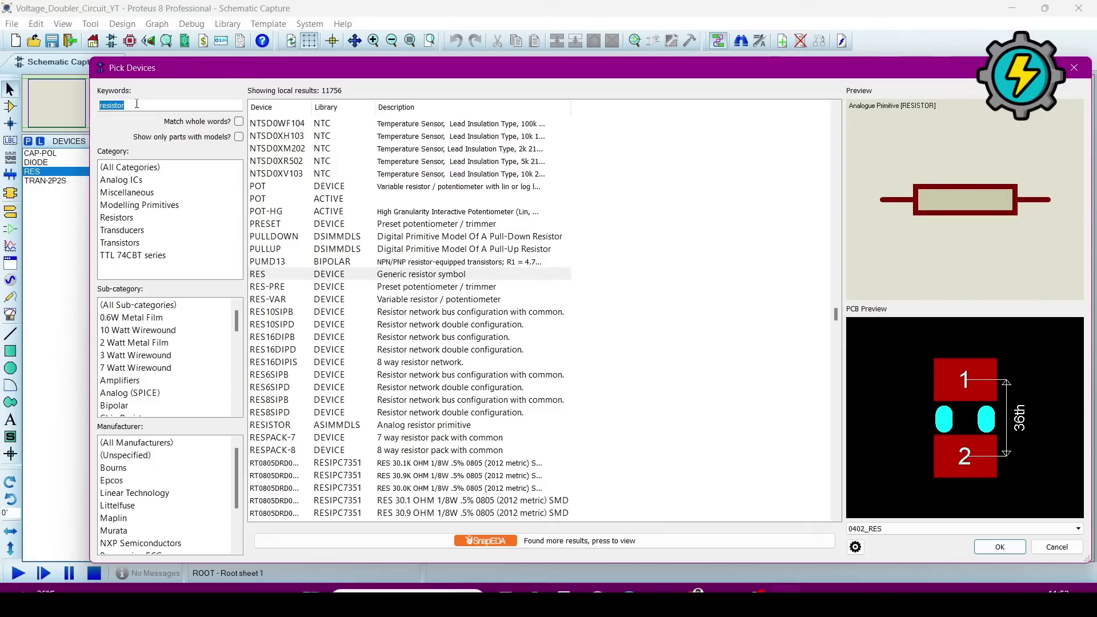
key(BackSpace)
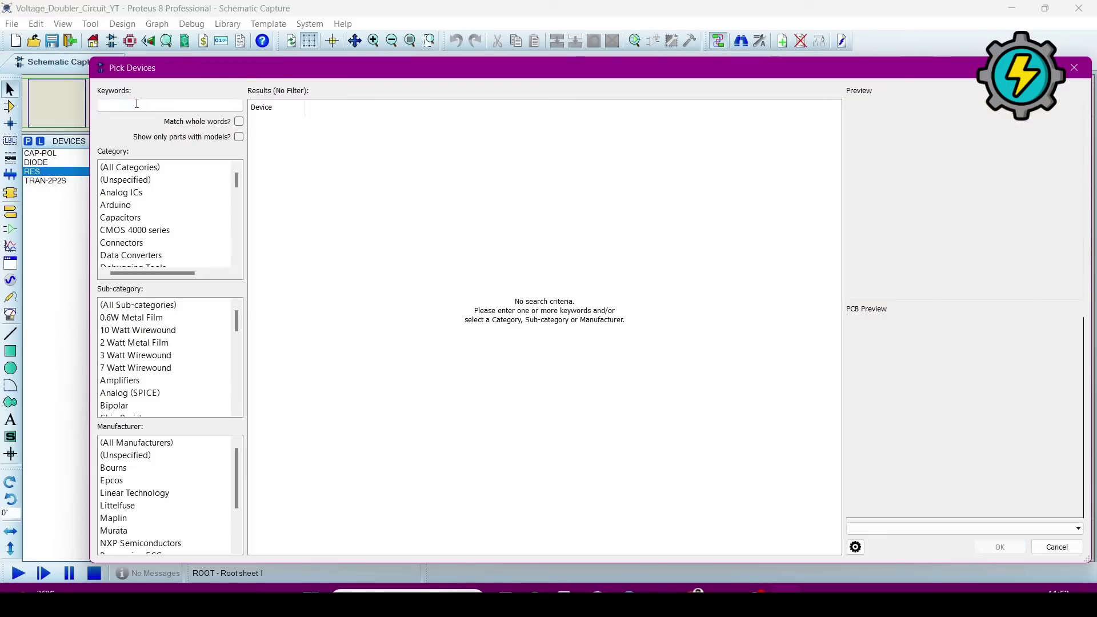
text(alternator)
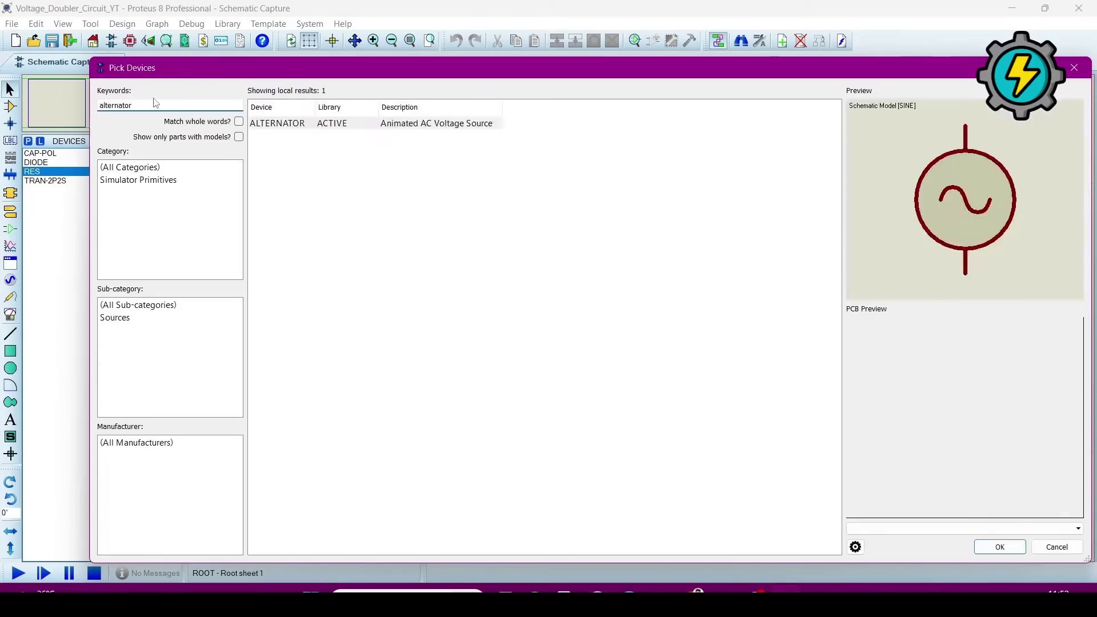
double_click(270, 129)
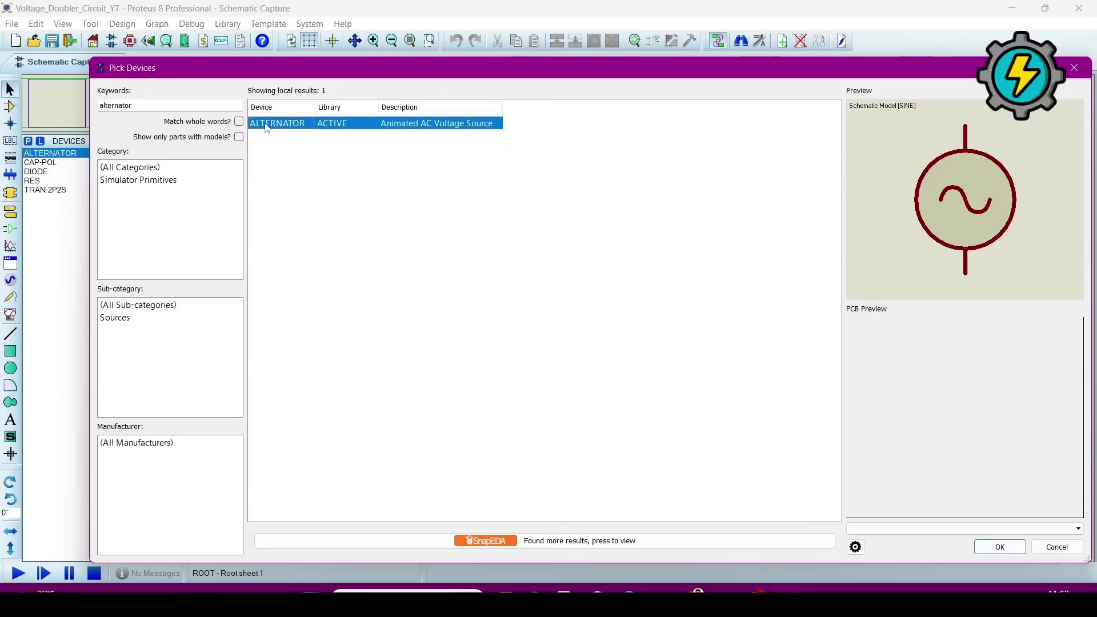
click(1074, 68)
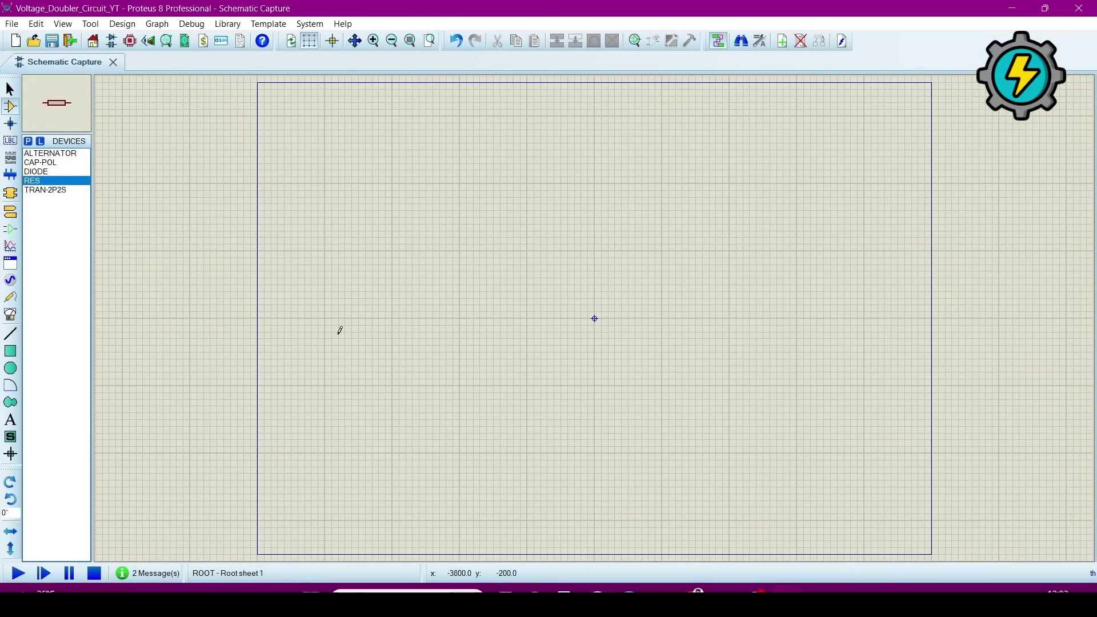
Place the ALTERNATOR in the lower-left area of the sheet and the TRAN-2P2S transformer beside it on its right.
click(49, 154)
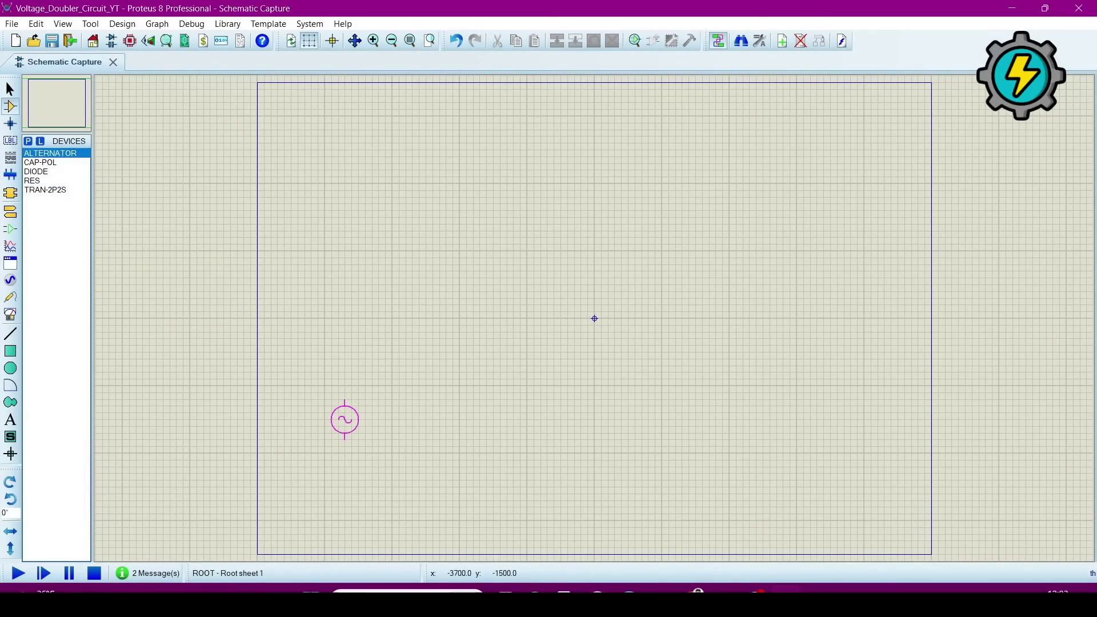
click(338, 433)
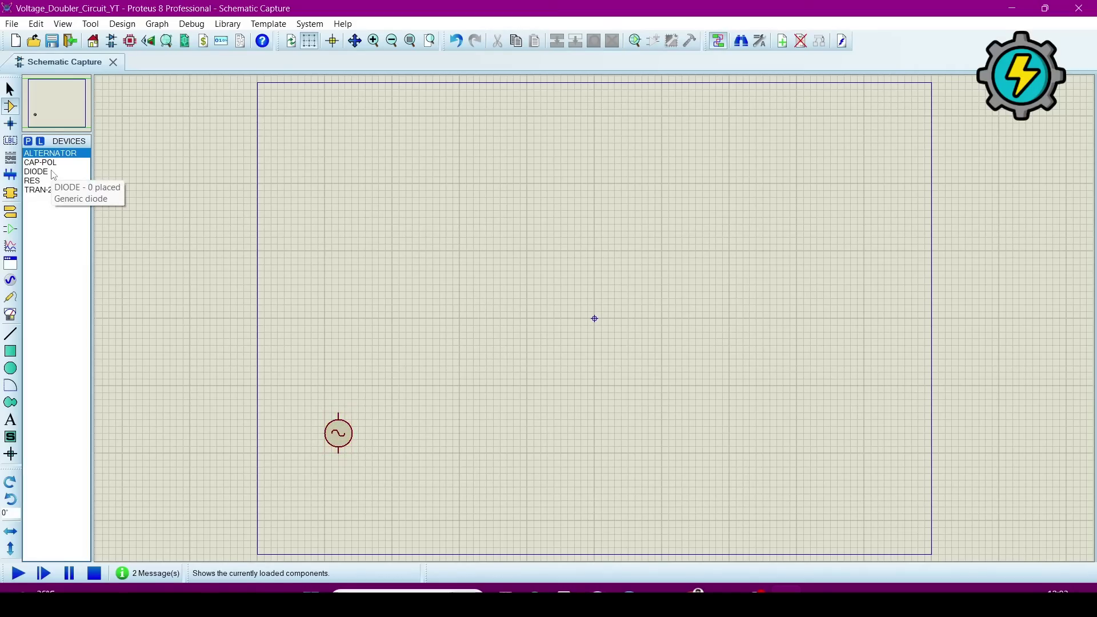
click(45, 190)
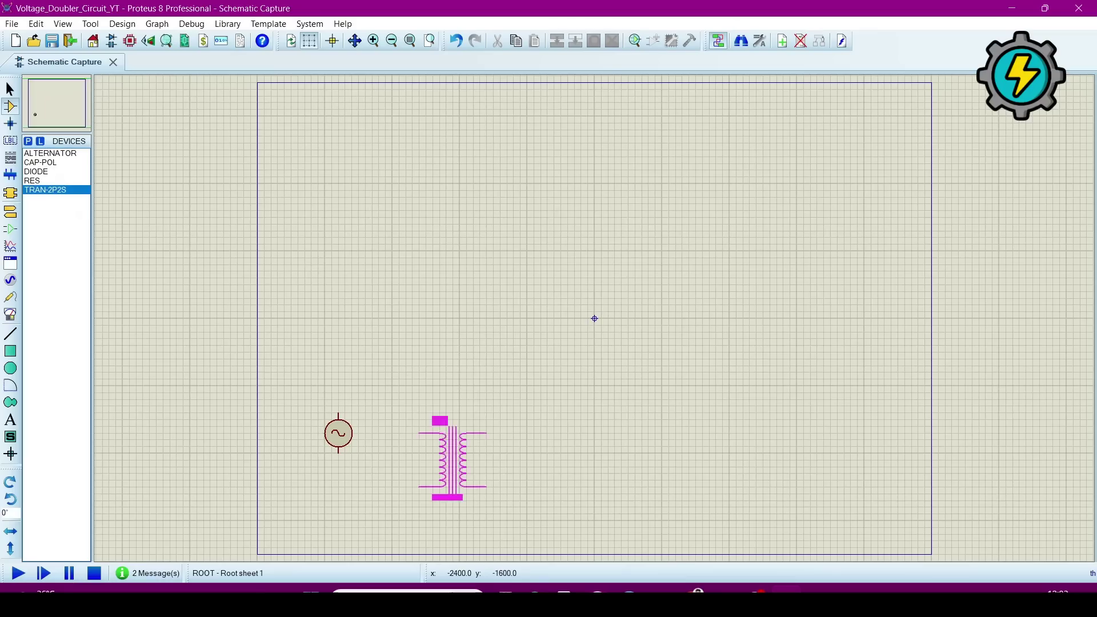
click(451, 433)
Wire the alternator's upper and lower terminals to the corresponding primary terminals of transformer TR1.
click(418, 406)
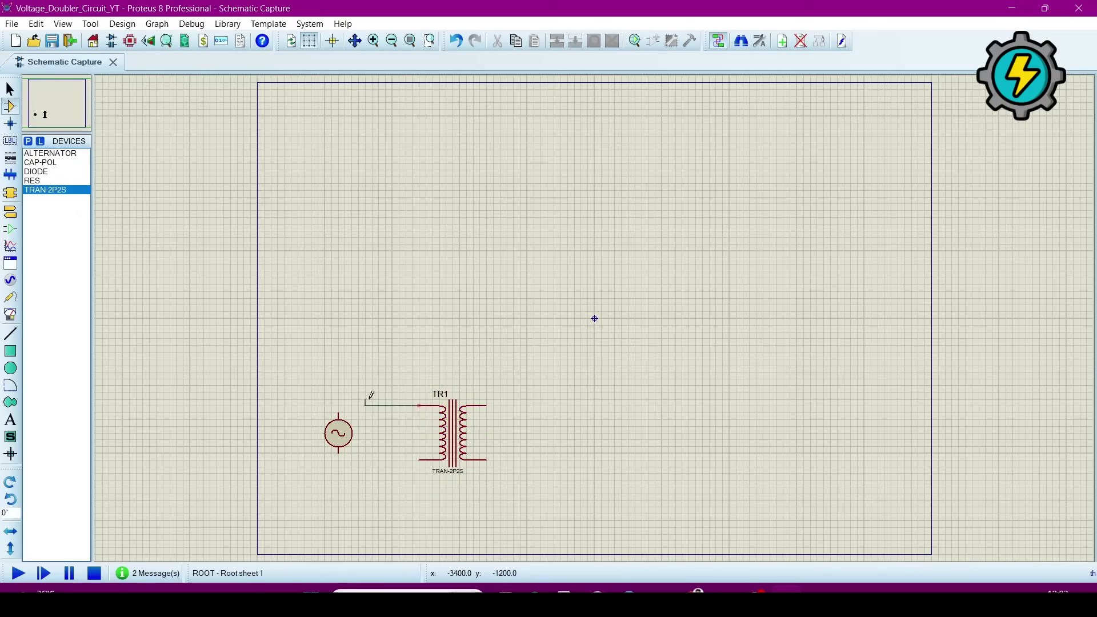
click(419, 386)
click(338, 413)
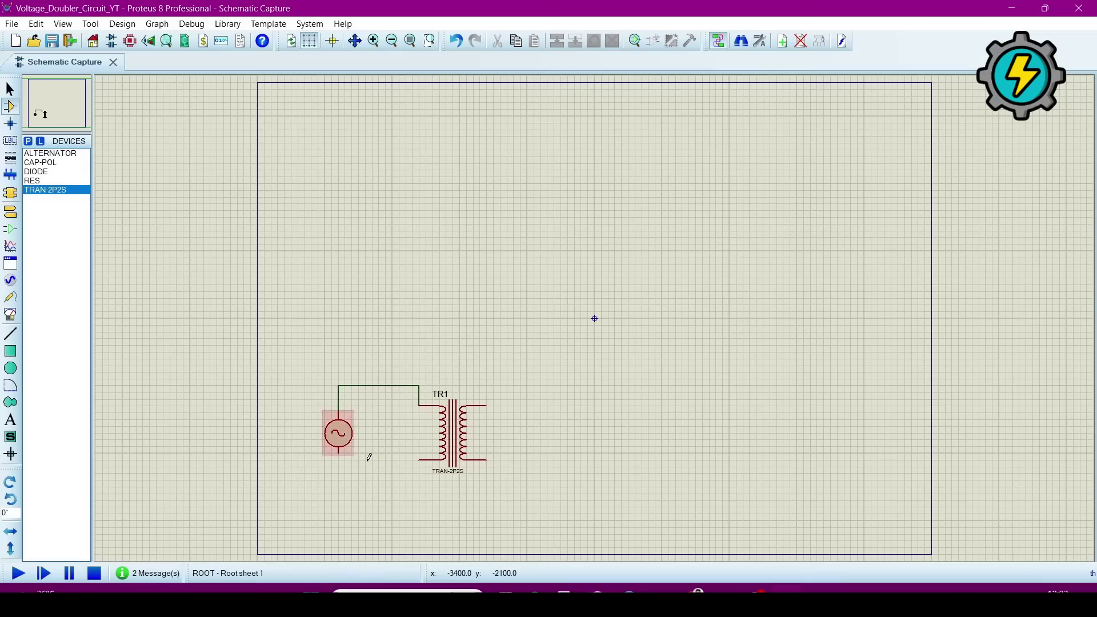
click(340, 451)
click(338, 494)
click(419, 493)
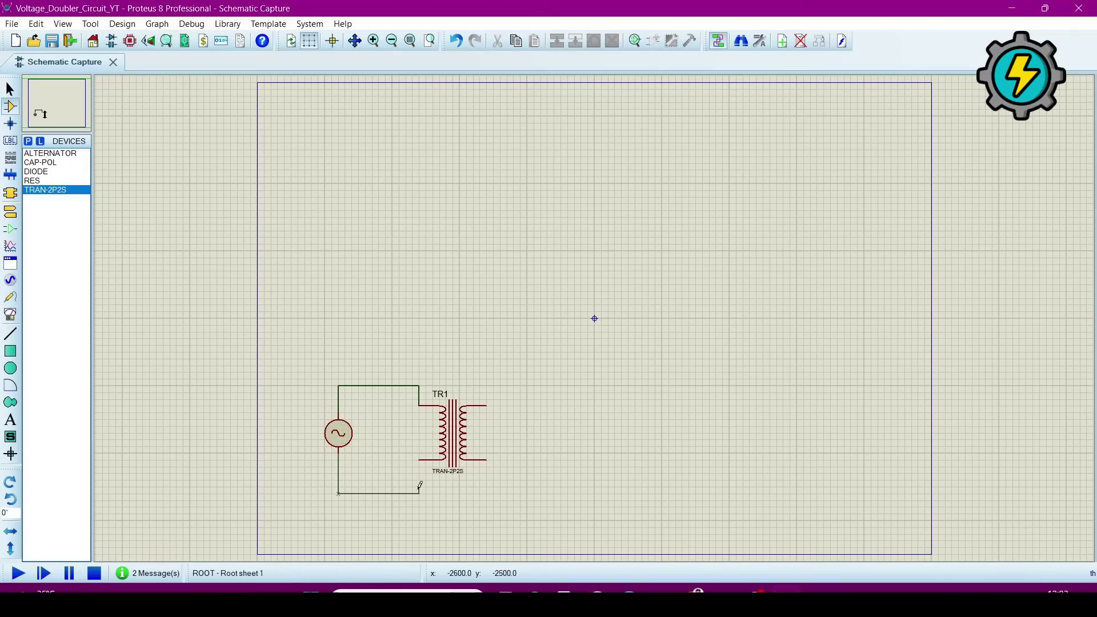
click(420, 459)
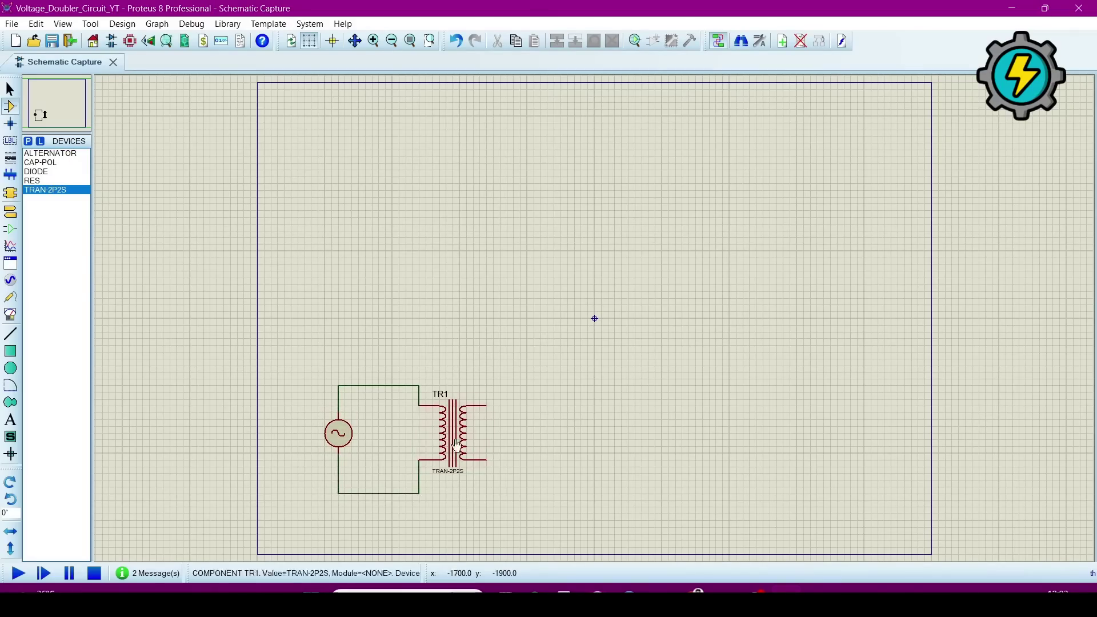
Place two DIODE parts one above the other to the right of the transformer, and rotate the lower one 180 degrees.
click(35, 172)
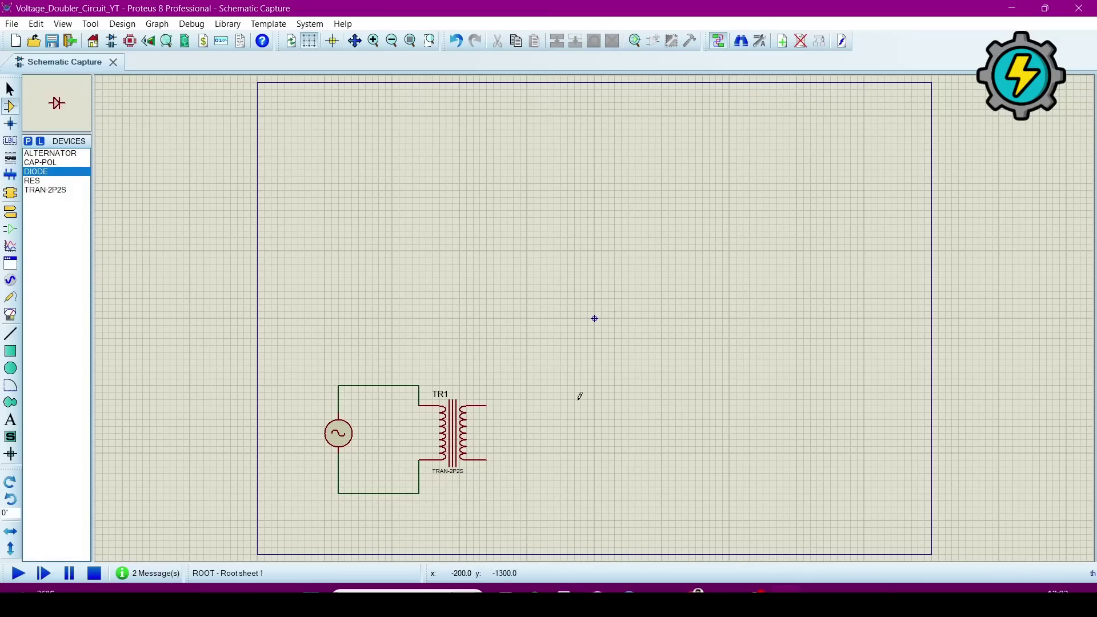
click(564, 379)
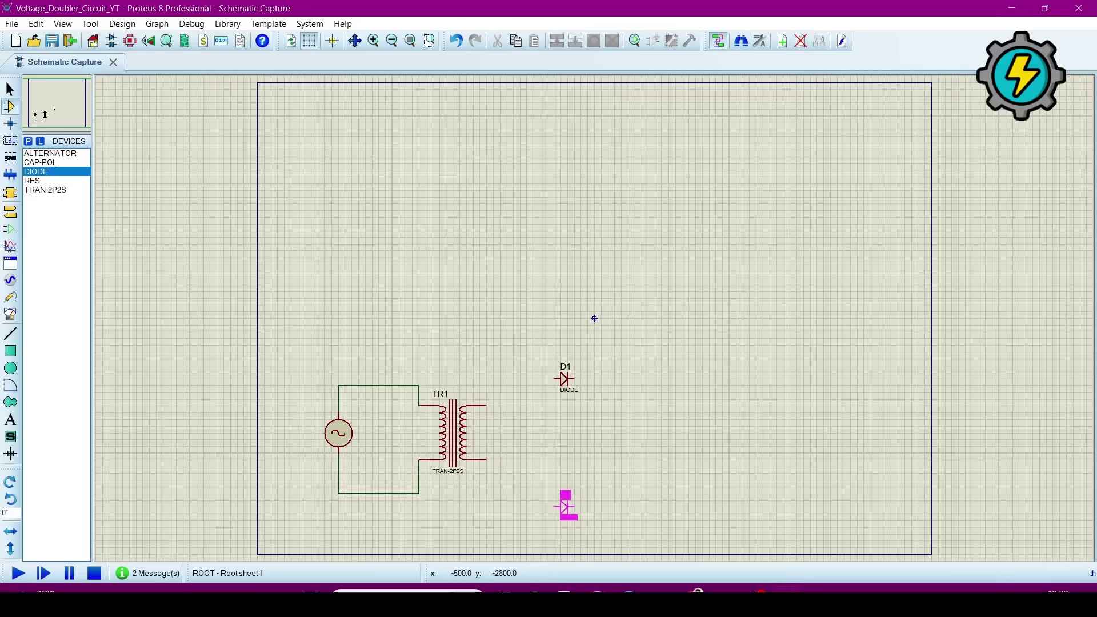
click(571, 503)
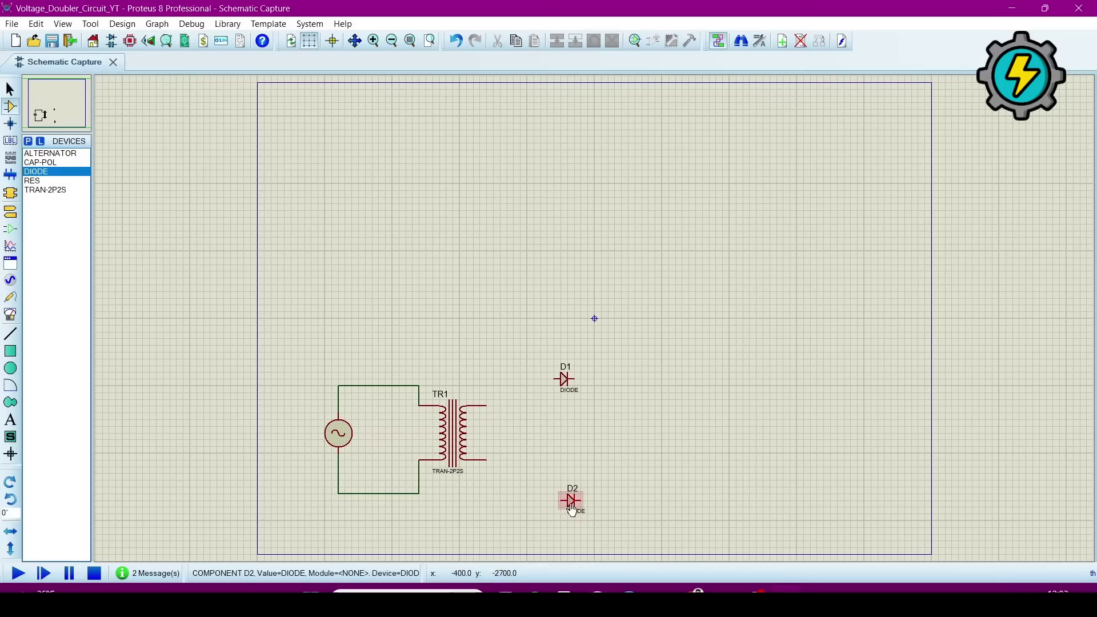
right_click(572, 507)
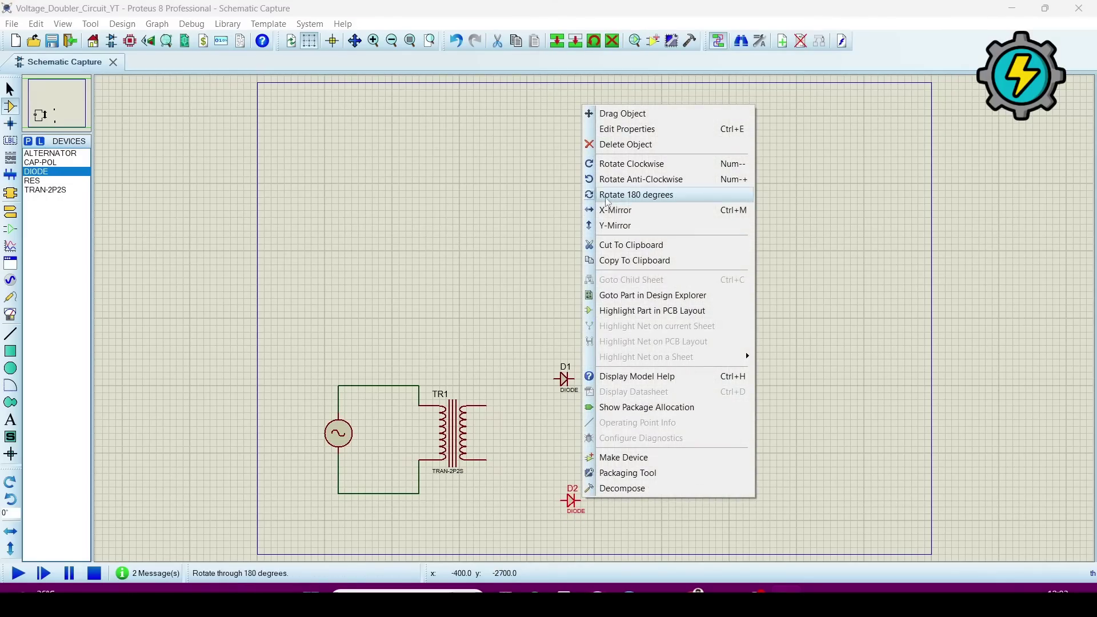
click(606, 195)
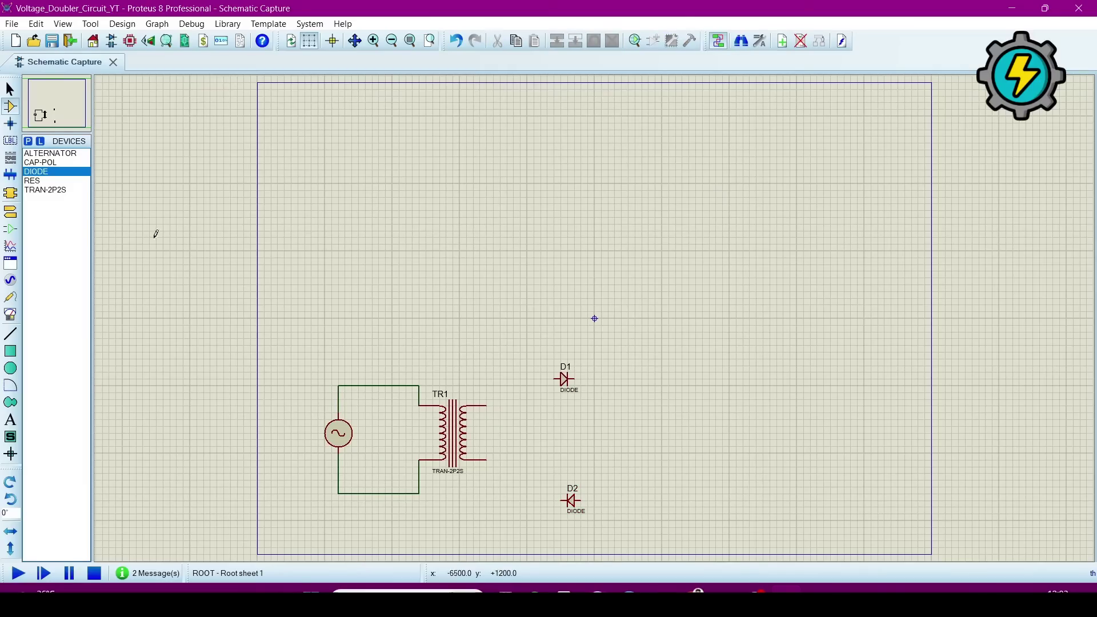
Place three CAP-POL capacitors right of the diodes: two stacked vertically and a third further to the right.
click(36, 164)
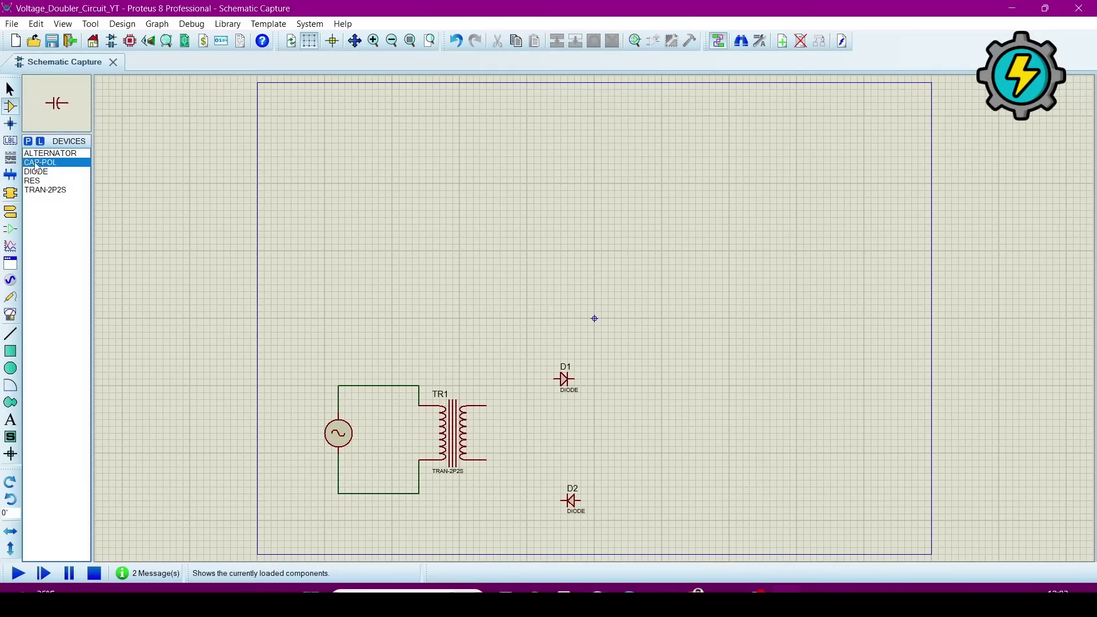
click(646, 440)
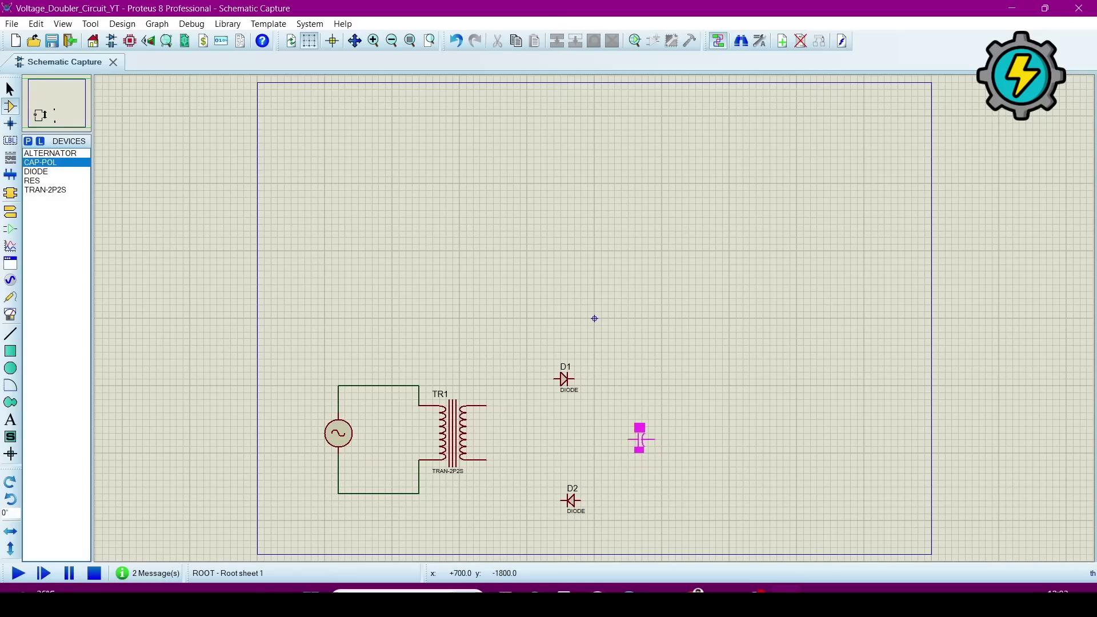
key(KP_Add)
click(655, 426)
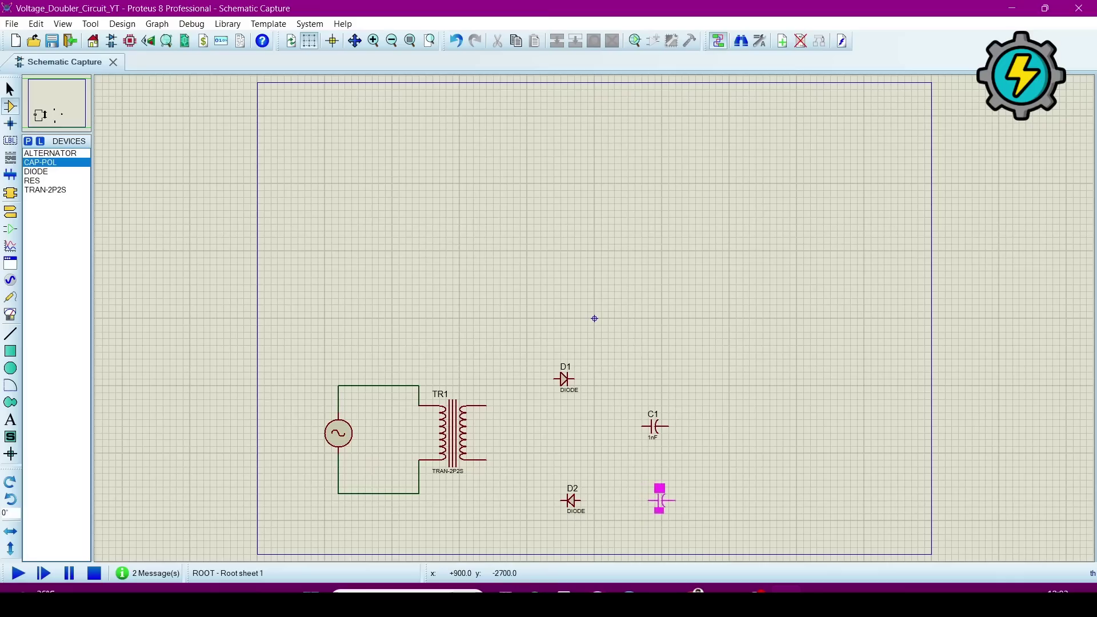
click(661, 487)
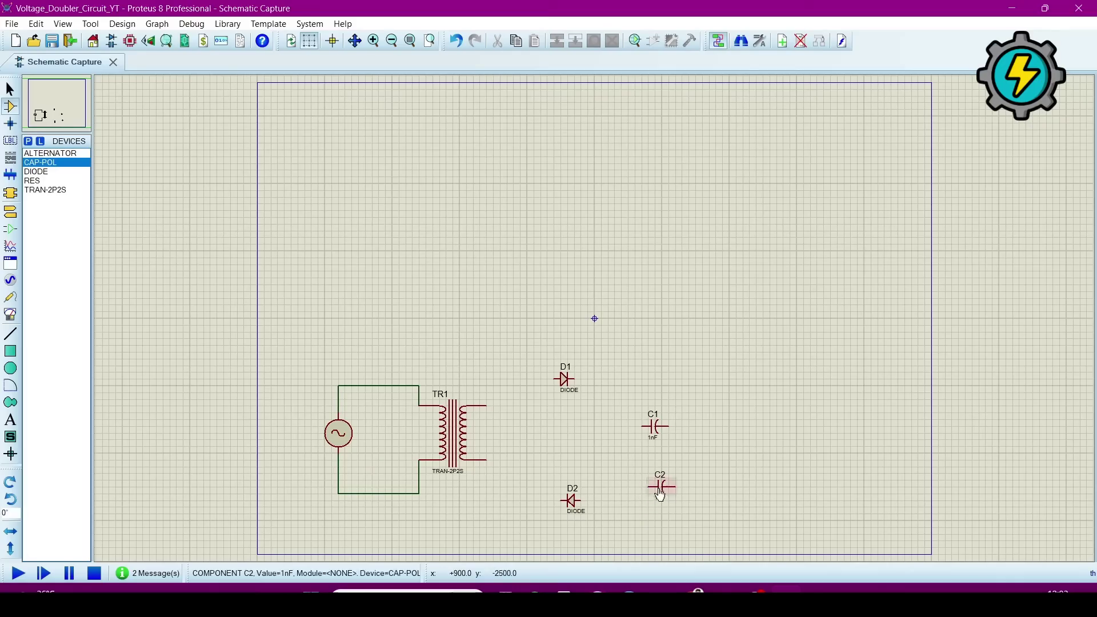
click(741, 433)
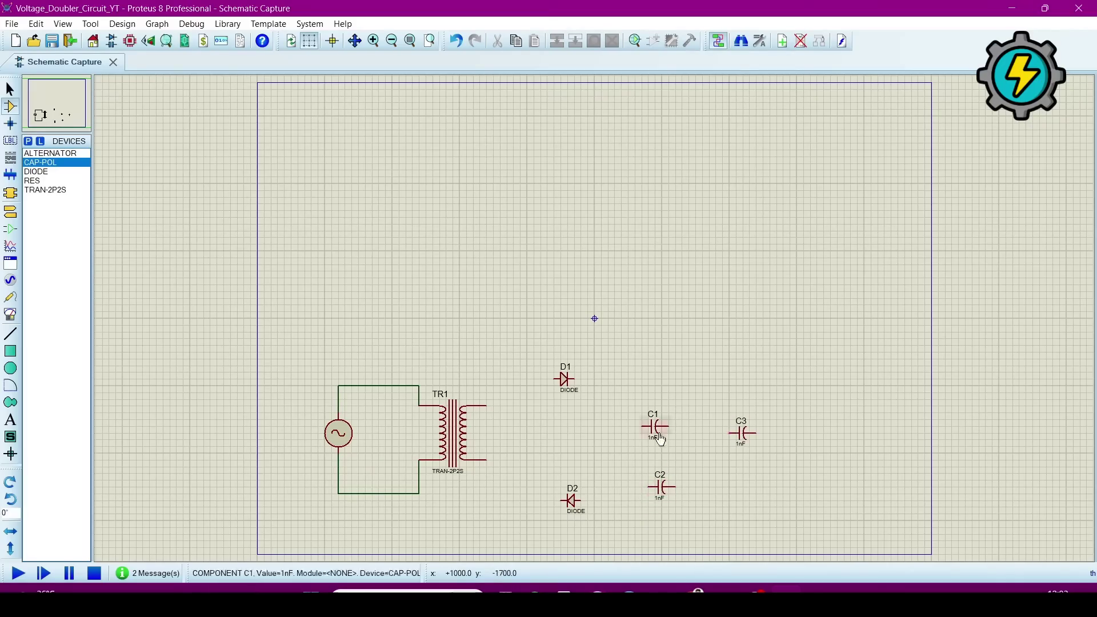
Wire TR1's upper secondary terminal to D1's anode, and branch that wire down to D2's cathode.
click(555, 377)
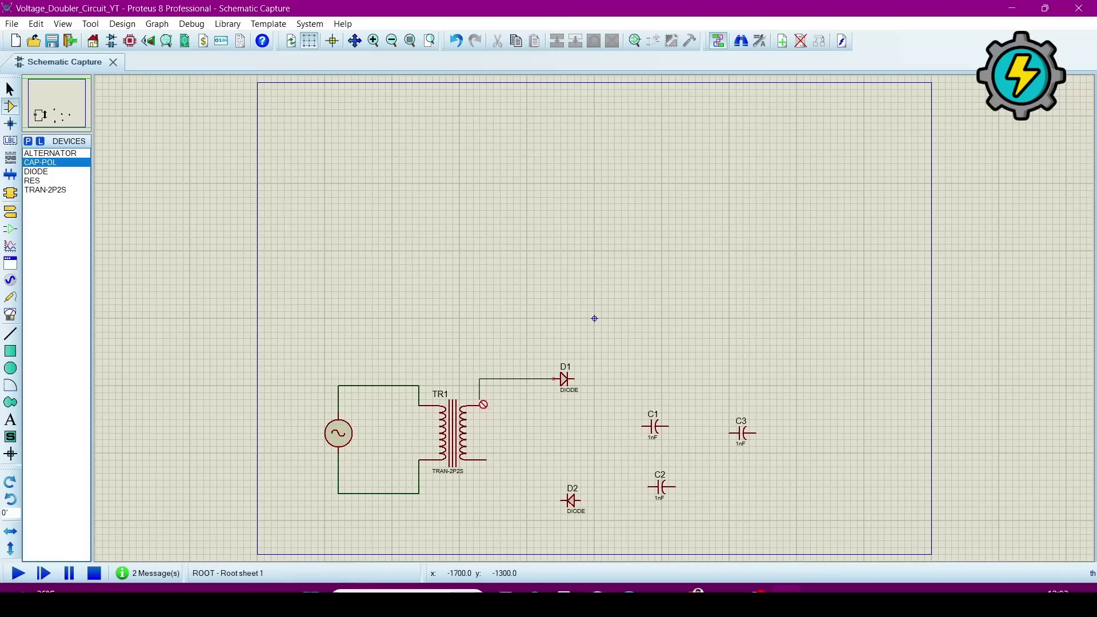
click(486, 405)
click(560, 499)
click(520, 379)
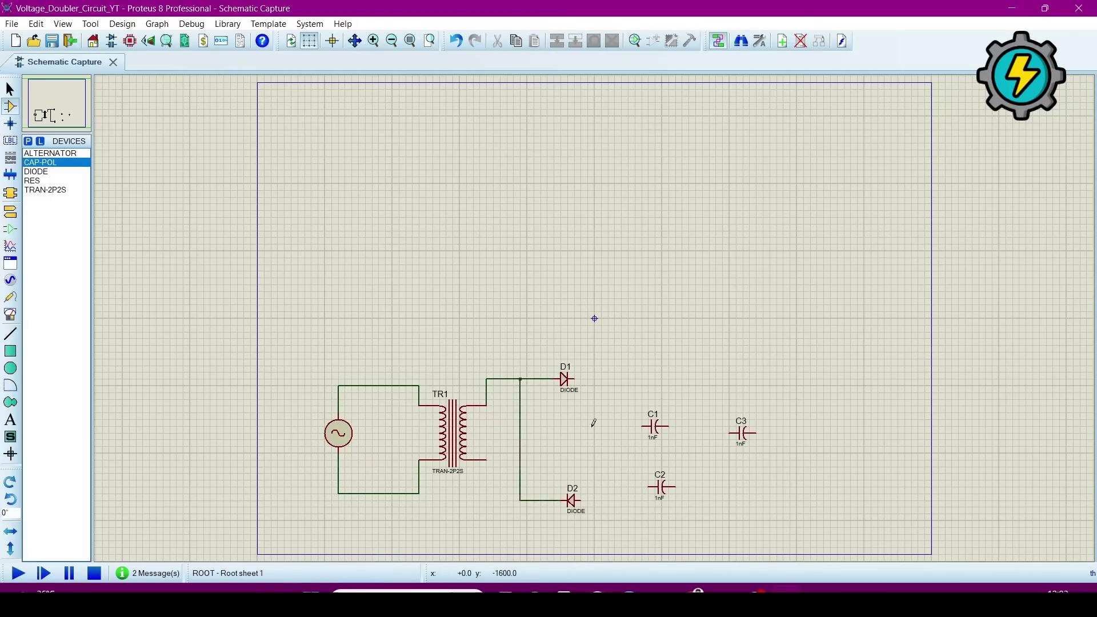
Wire TR1's lower secondary terminal to C1, and rotate C1 and C2 clockwise so both stand vertically.
click(486, 458)
right_click(667, 429)
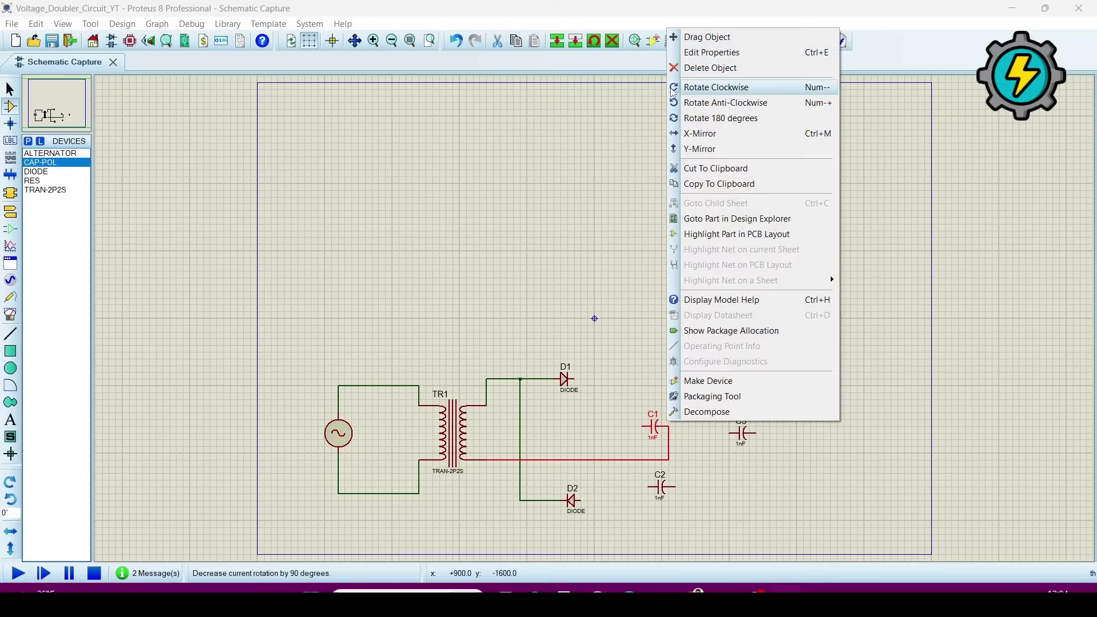
click(716, 87)
right_click(659, 494)
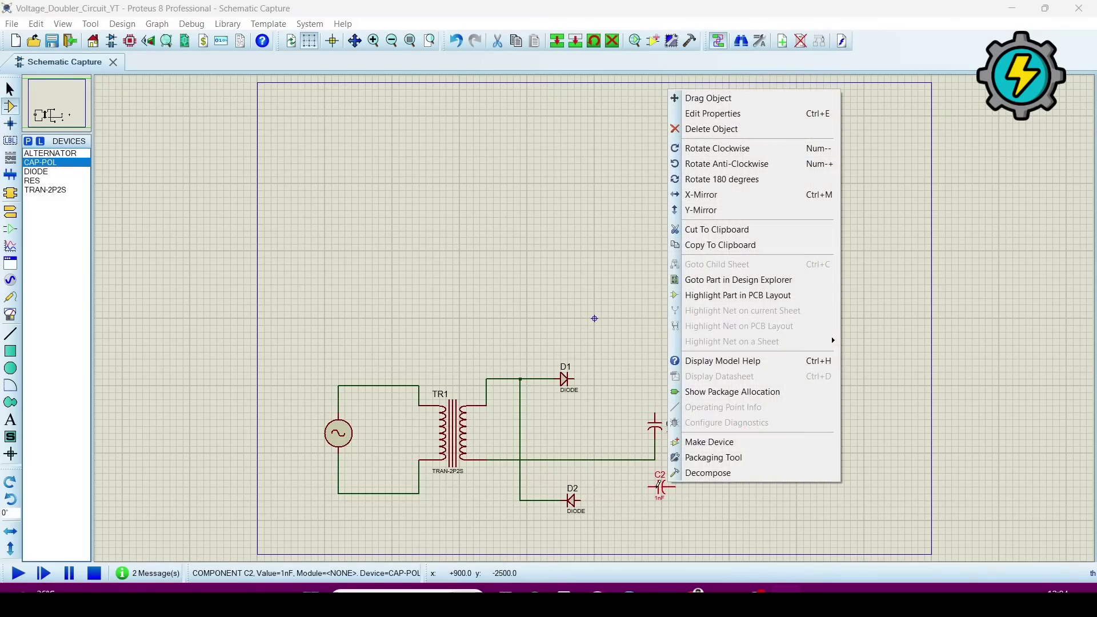
click(716, 148)
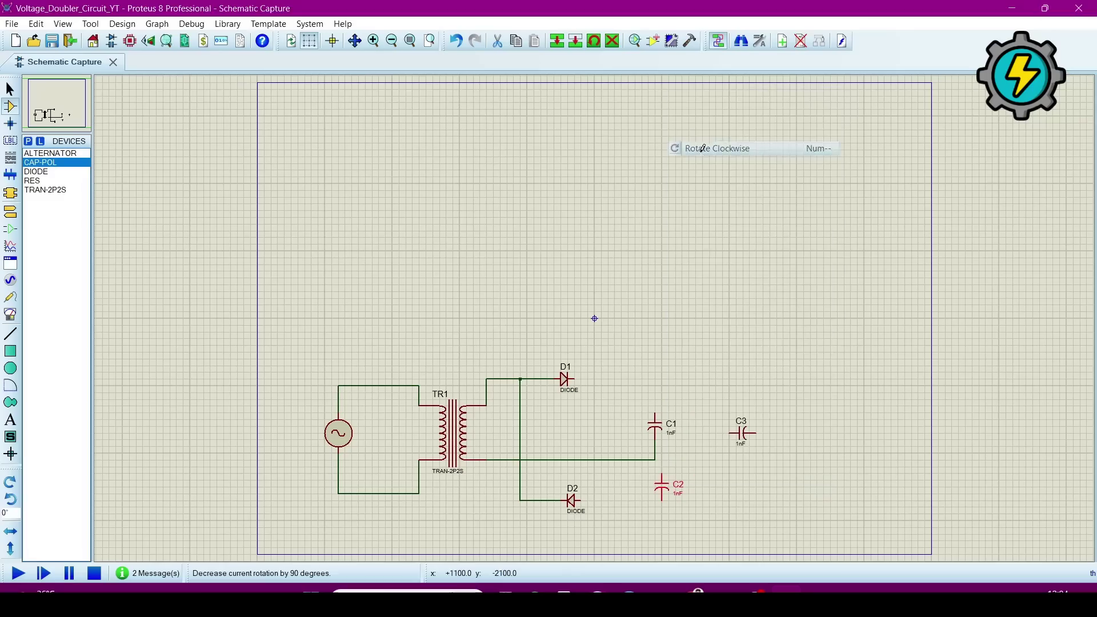
Wire C2's upper pin to the junction below C1, and align C2 directly under C1.
click(677, 464)
click(662, 470)
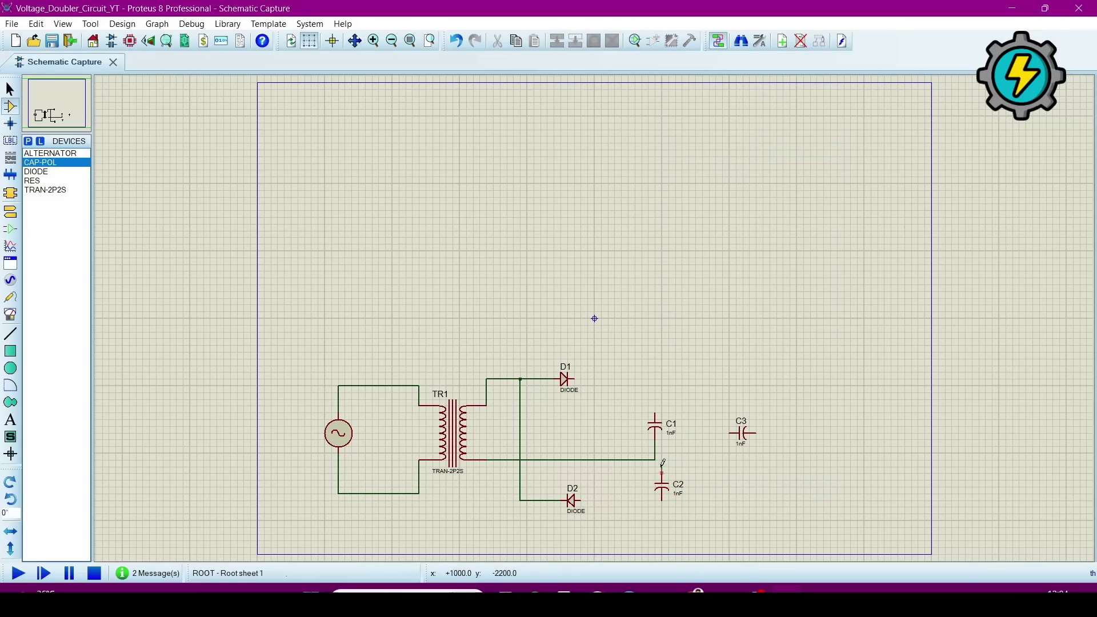
click(655, 460)
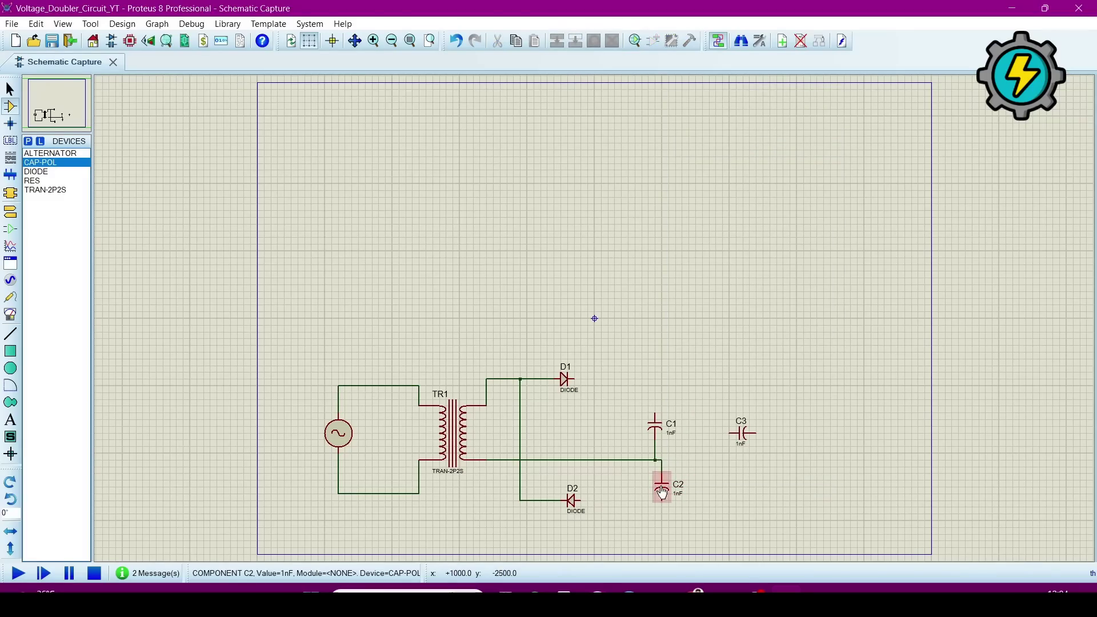
click(683, 486)
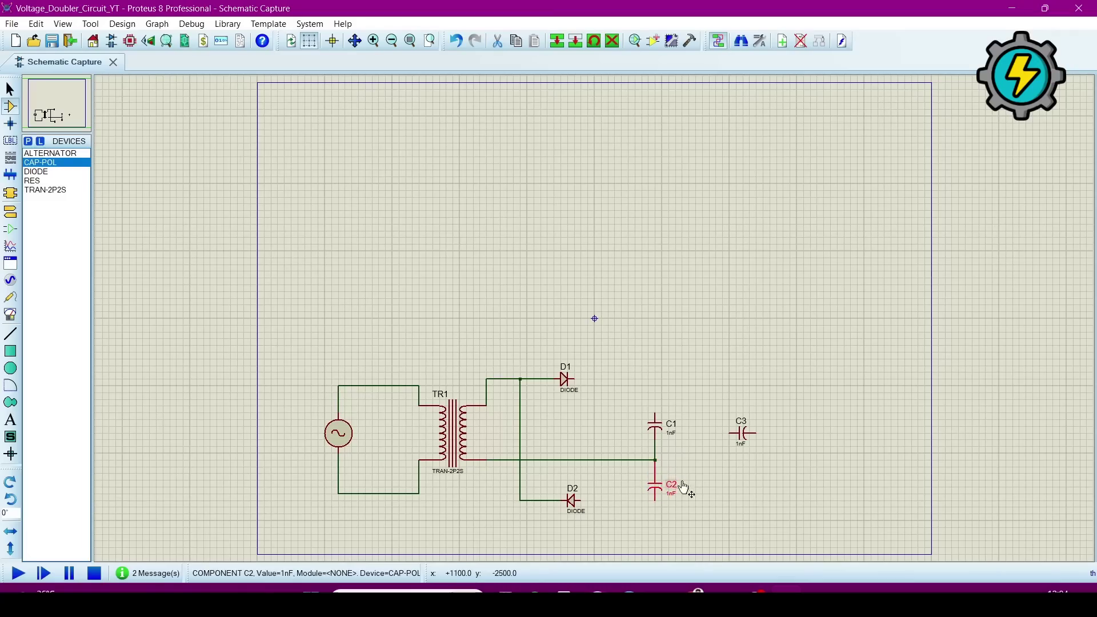
click(686, 471)
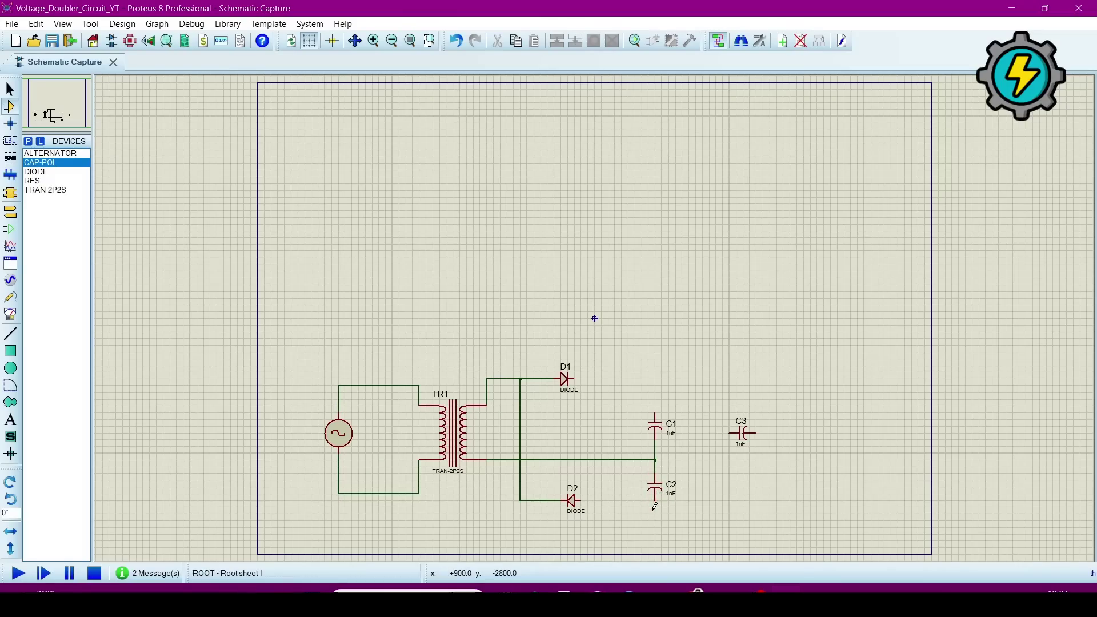
Move diode D2 slightly down so it sits below the level of C2's lower pin.
click(572, 501)
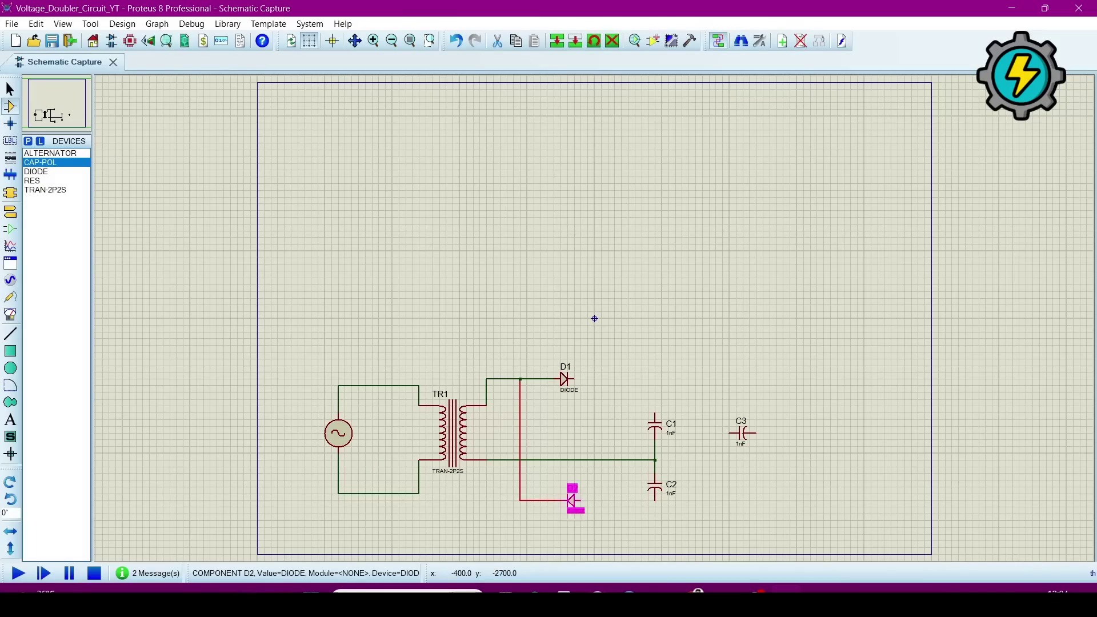
drag(571, 500, 572, 520)
click(593, 521)
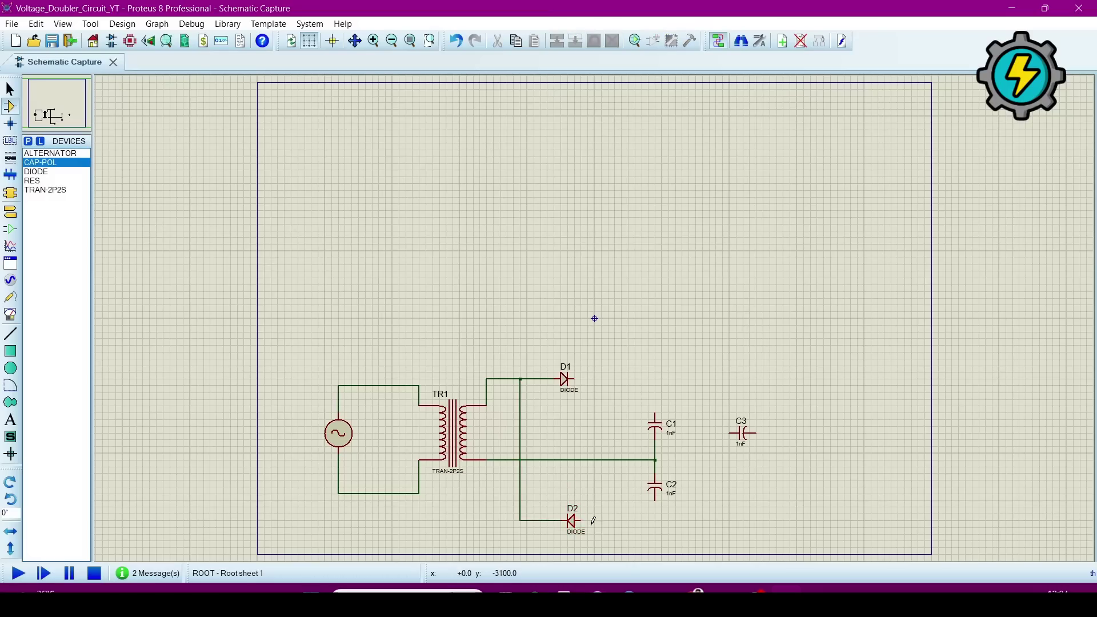
Wire D2's anode to C2's lower pin and C1's upper pin to D1's cathode.
click(580, 520)
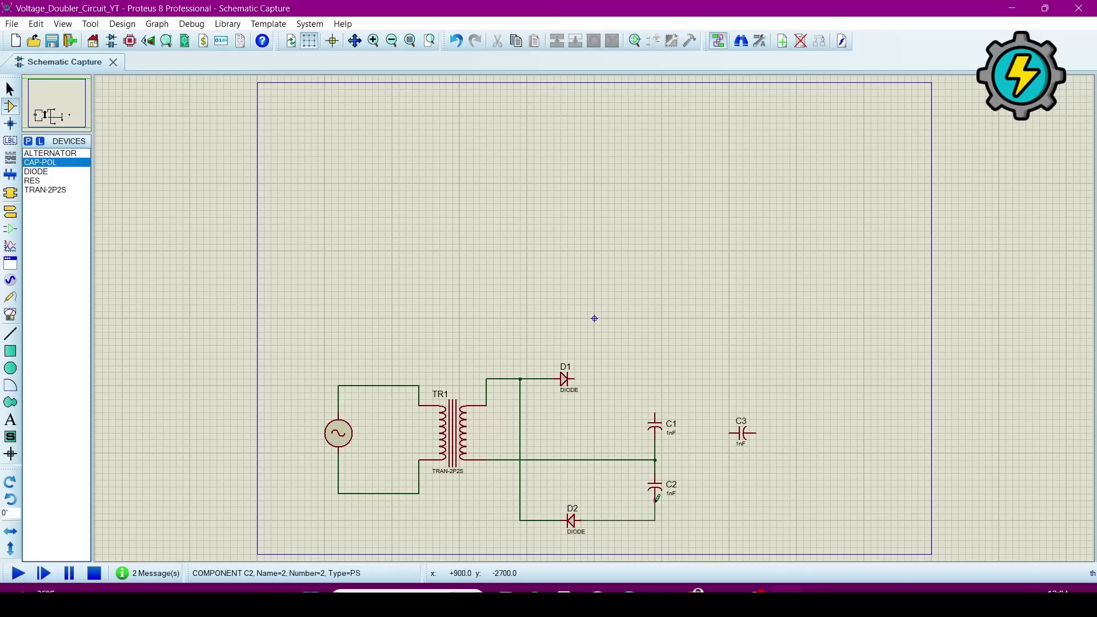
click(655, 501)
click(656, 413)
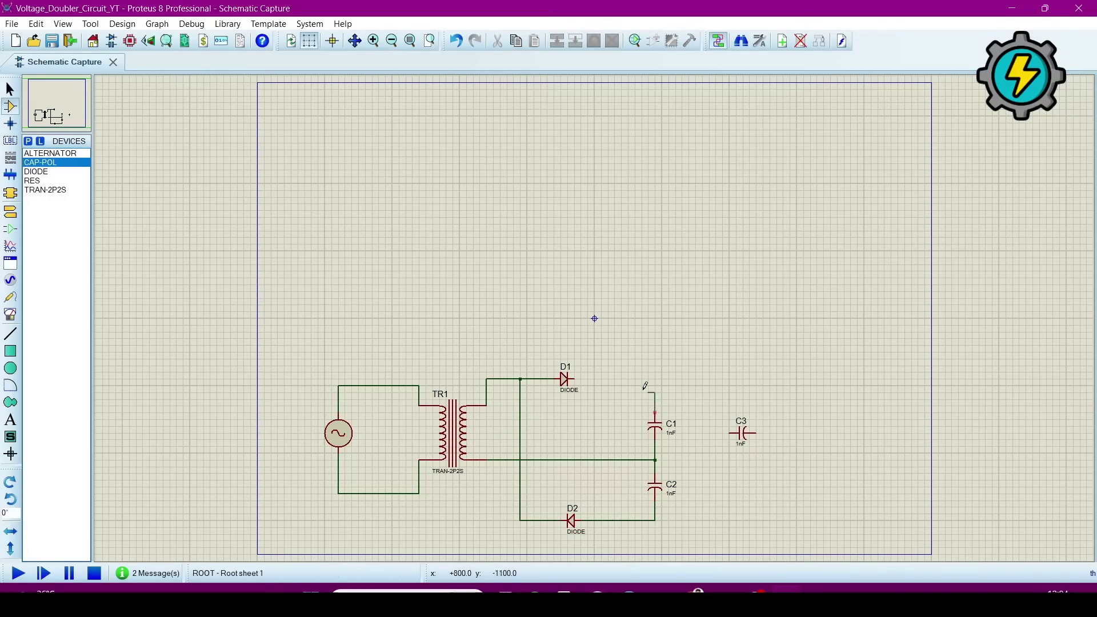
click(576, 378)
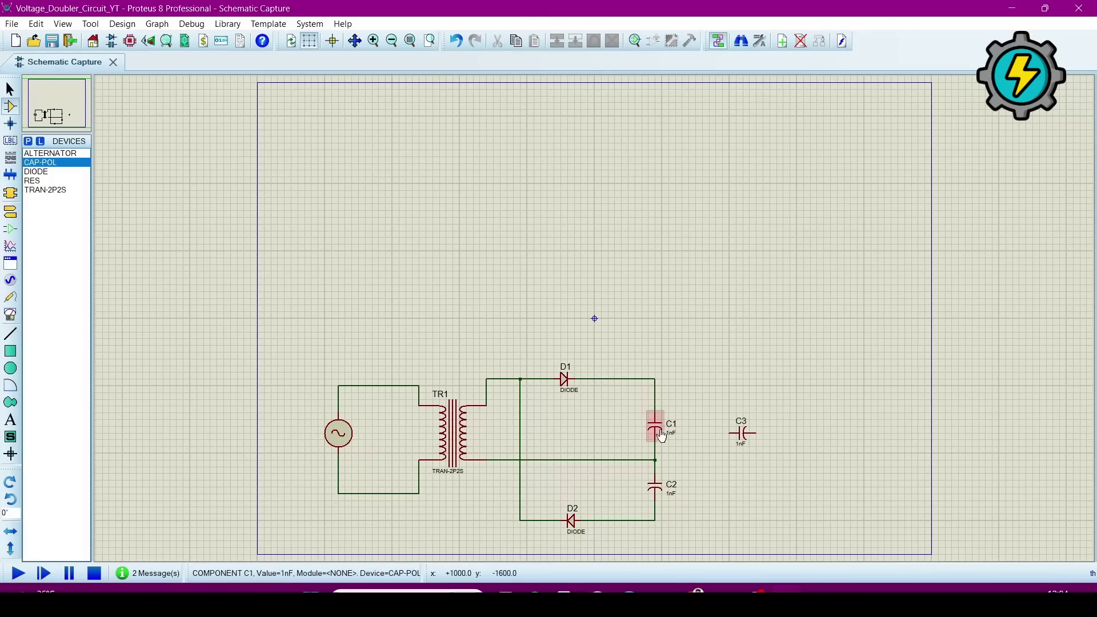
Rotate C3 clockwise to stand vertically and wire its upper pin to the corner of the D1–C1 wire.
right_click(744, 430)
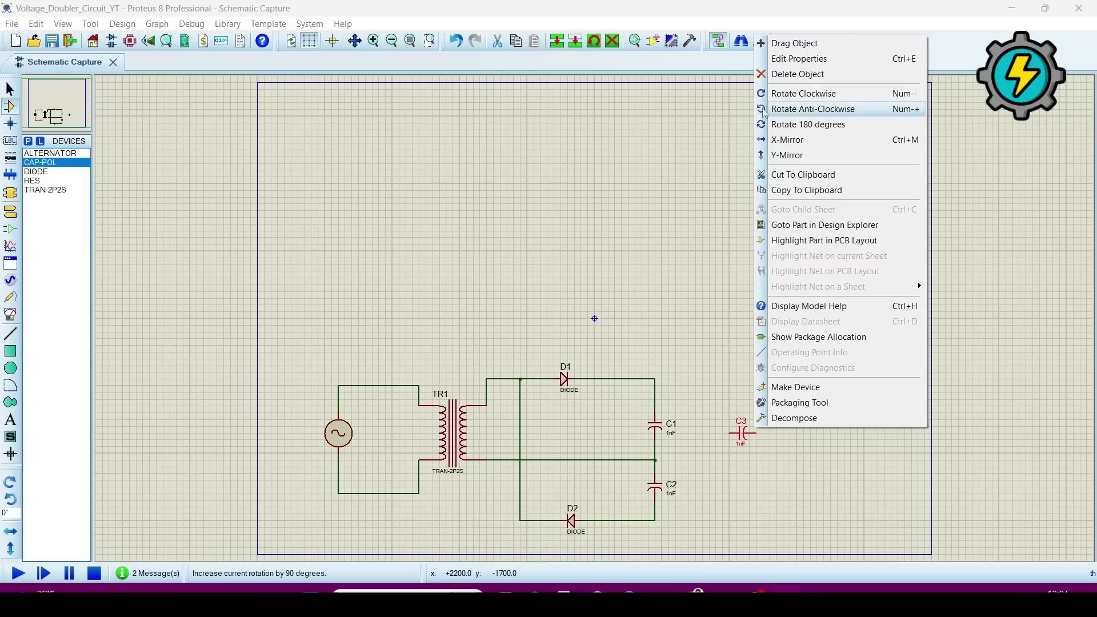
click(799, 93)
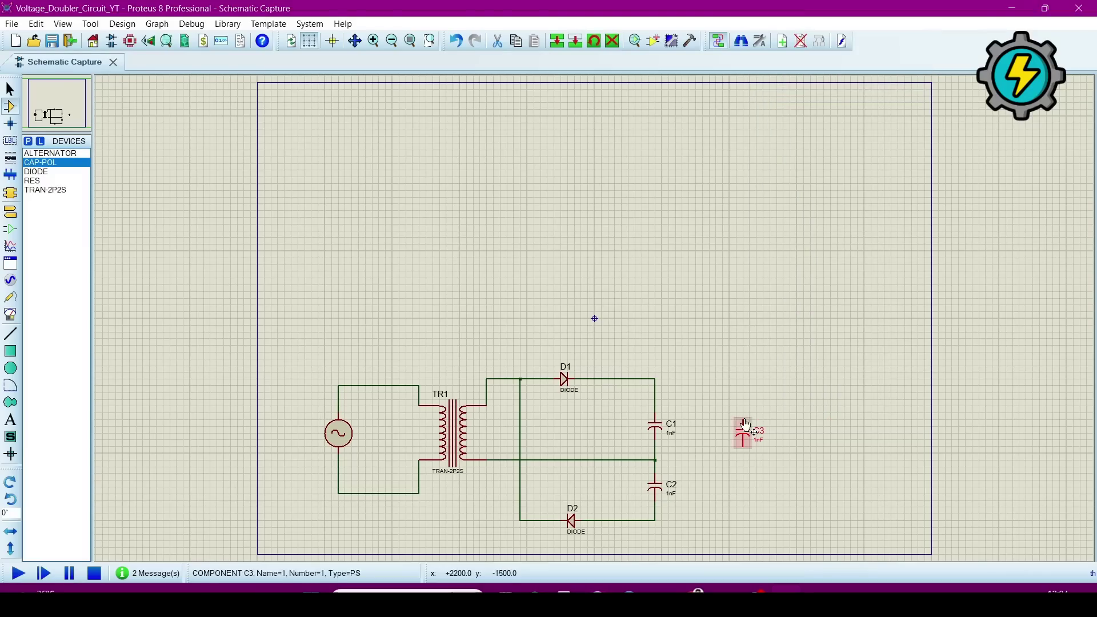
click(759, 380)
click(743, 418)
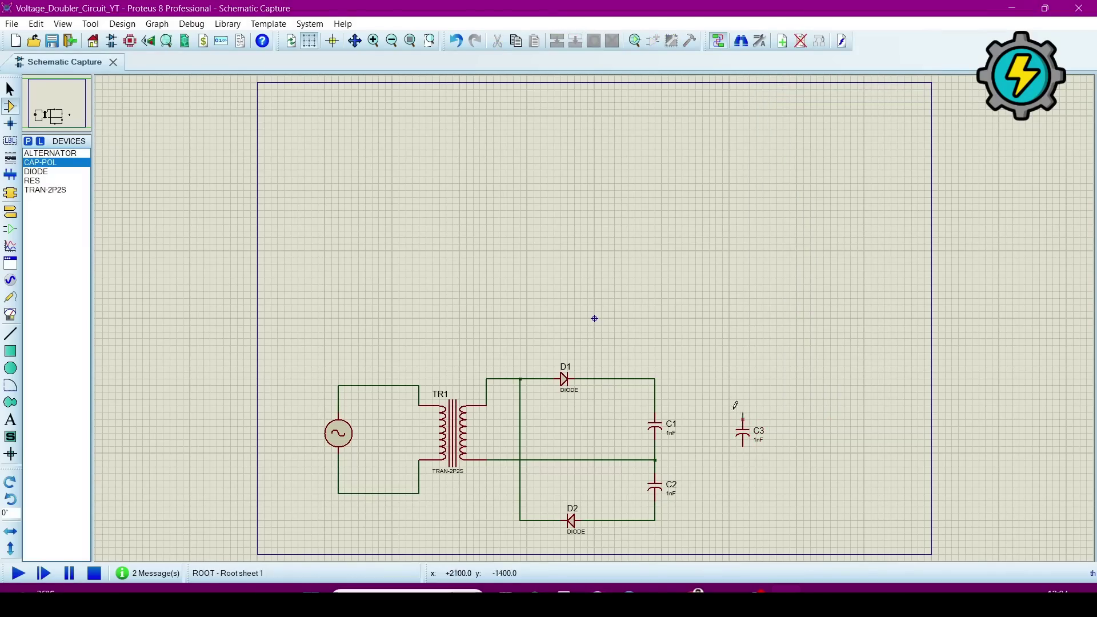
click(655, 379)
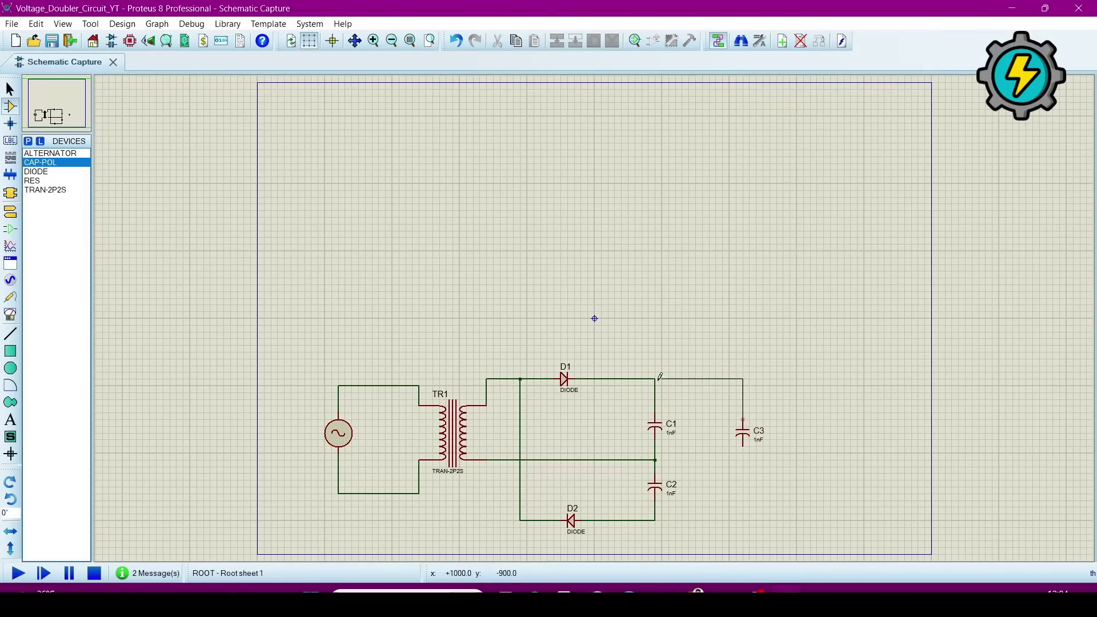
Wire C3's lower pin to the junction of C2's lower pin and D2.
click(743, 446)
click(655, 520)
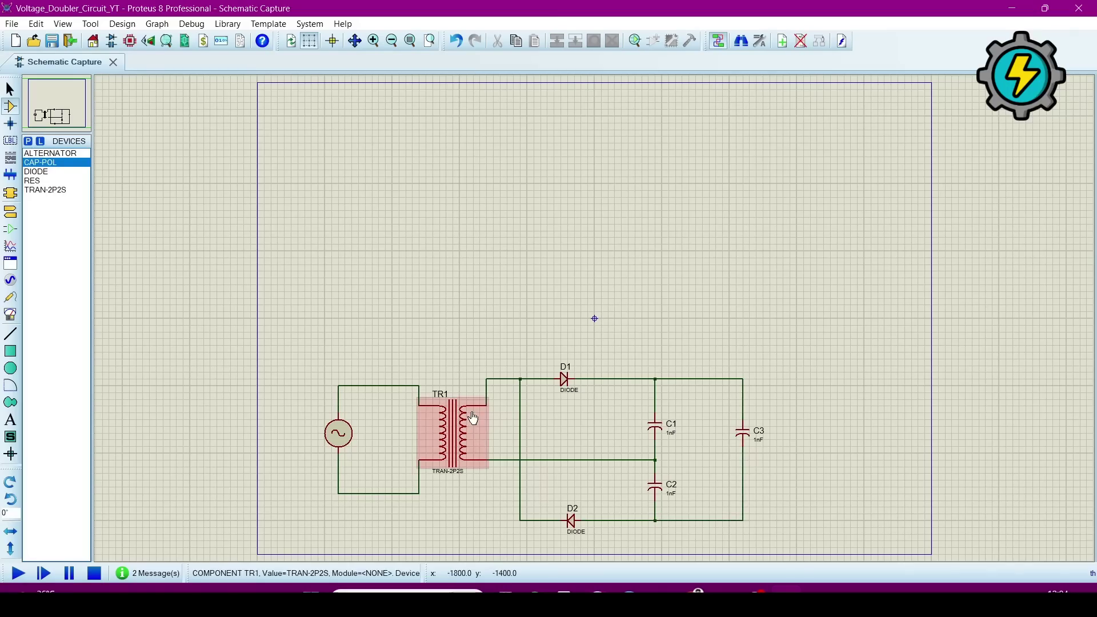
Place a RES resistor beside C3 on the output side and rotate it clockwise to stand vertically.
click(45, 181)
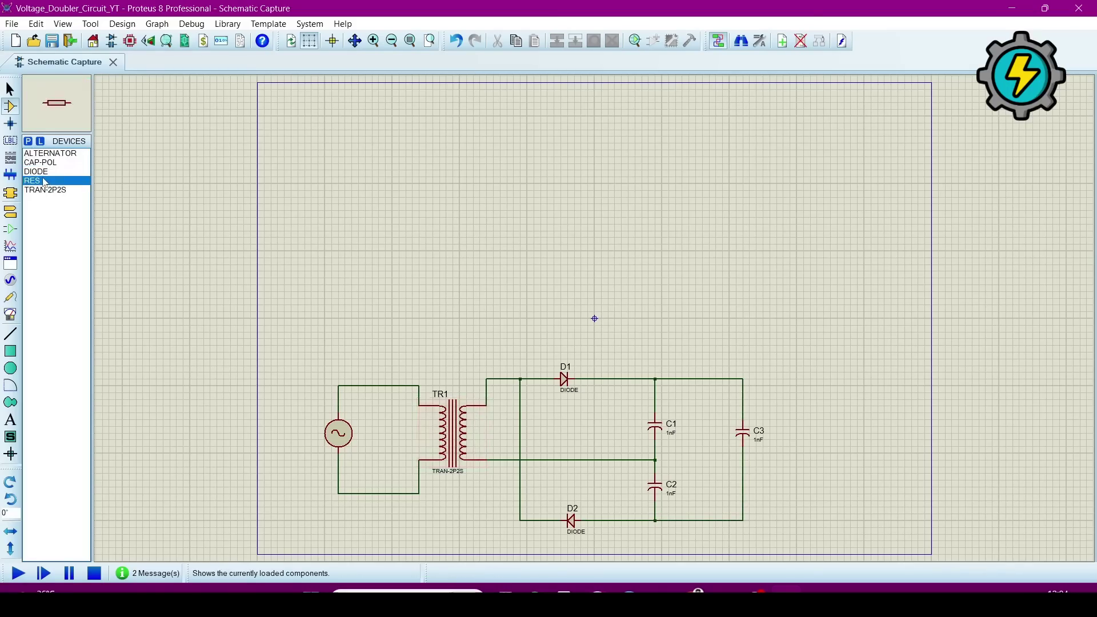
click(823, 443)
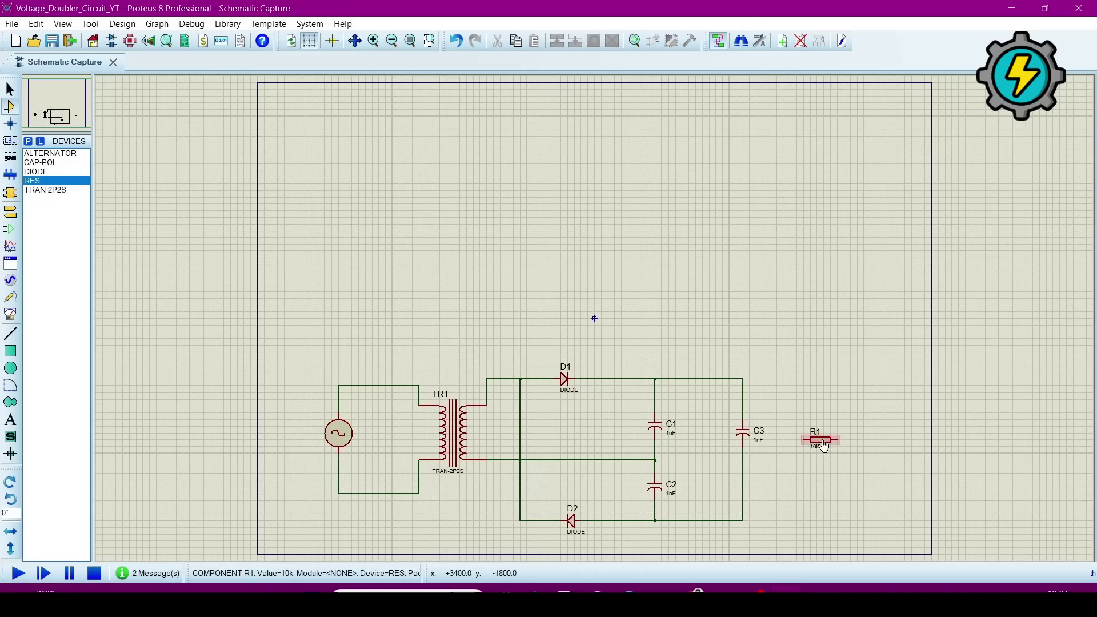
right_click(825, 446)
click(847, 99)
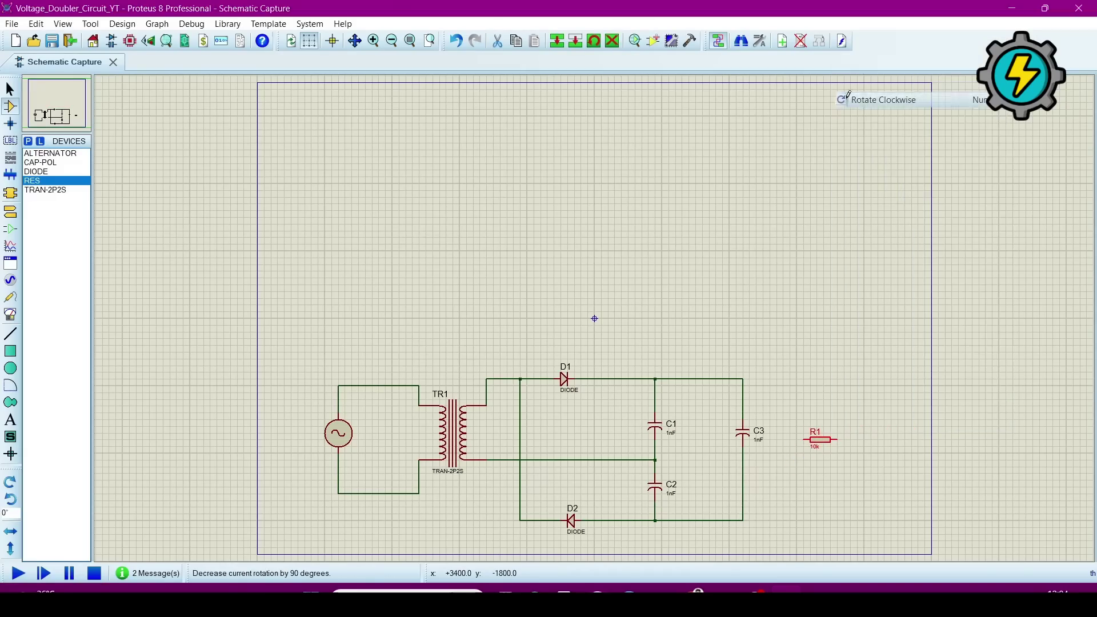
Wire R1 in parallel with C3, joining its lower and upper pins to the corners of C3's wires.
click(823, 454)
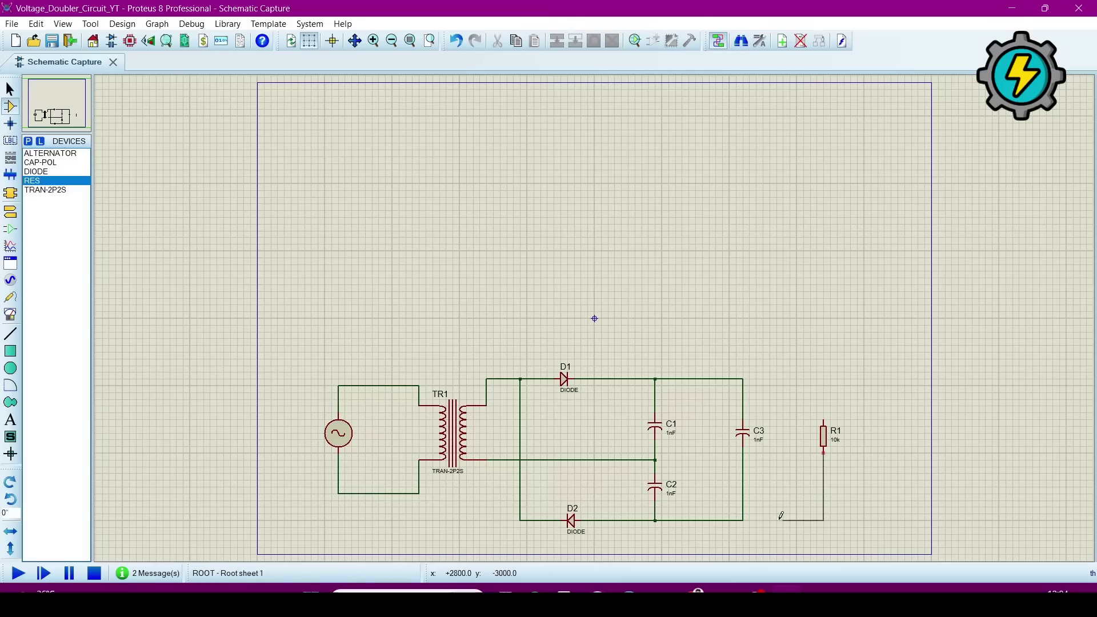
click(743, 520)
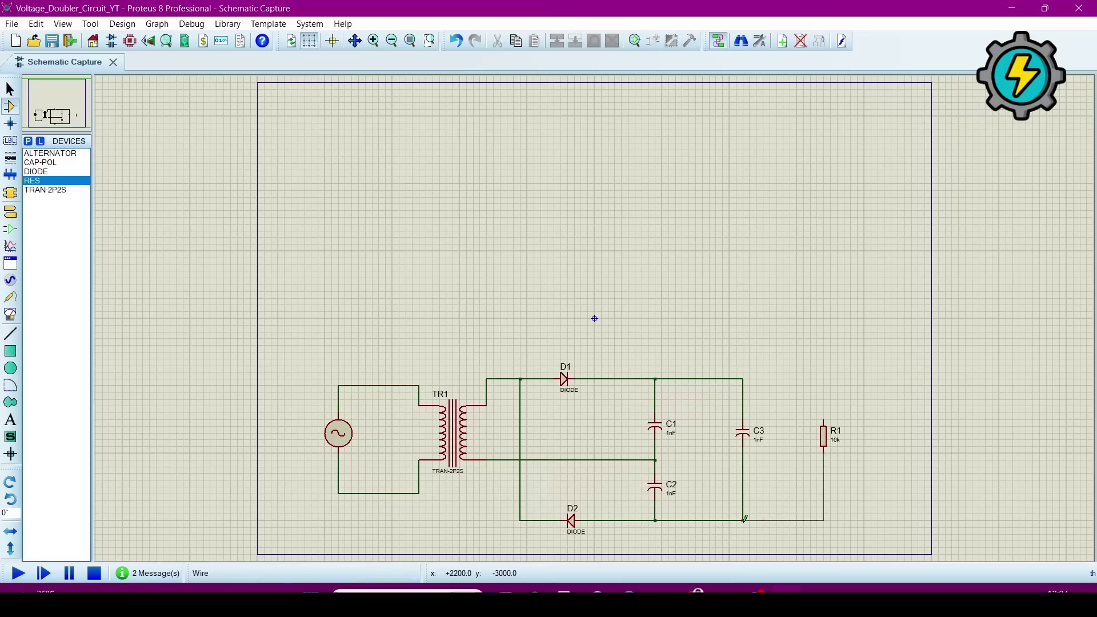
click(823, 419)
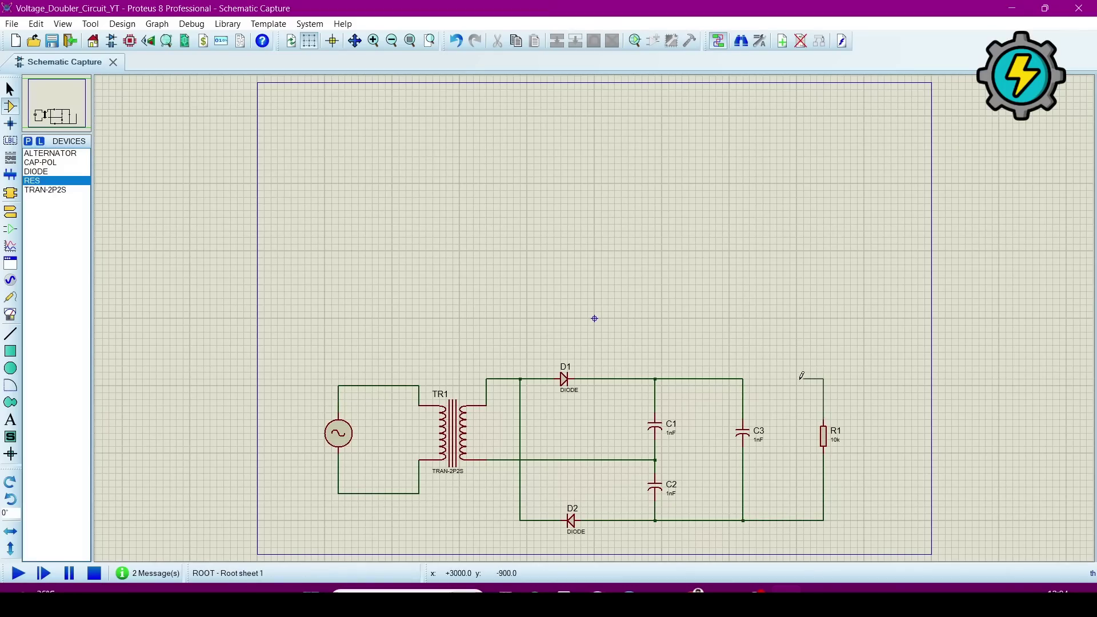
click(743, 378)
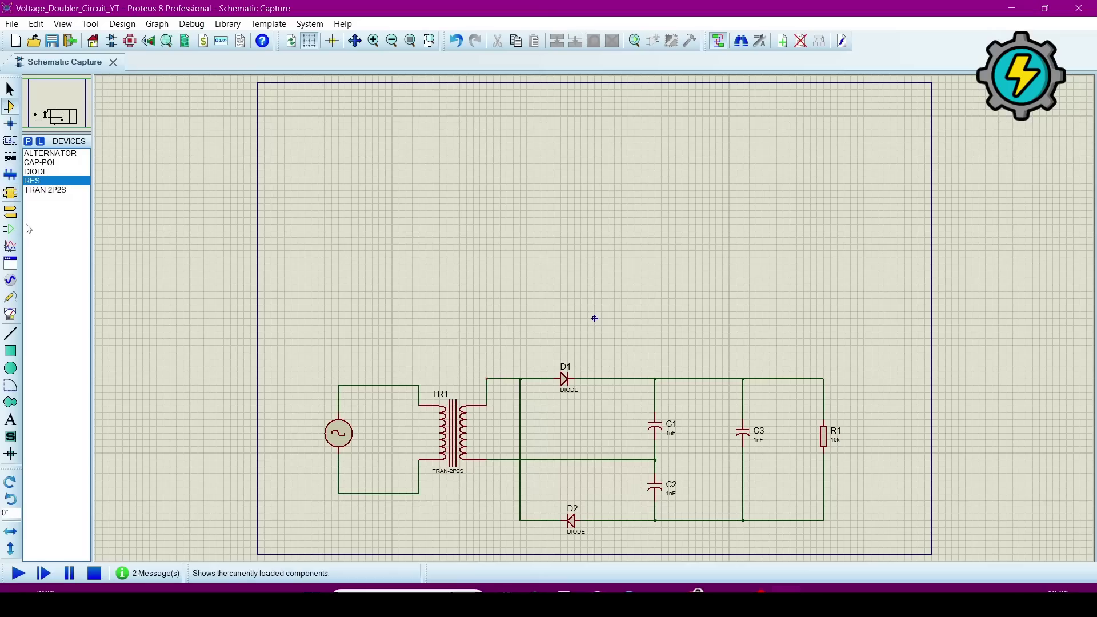
Place an AC voltmeter beside the alternator and wire it across the alternator's two terminals.
click(10, 314)
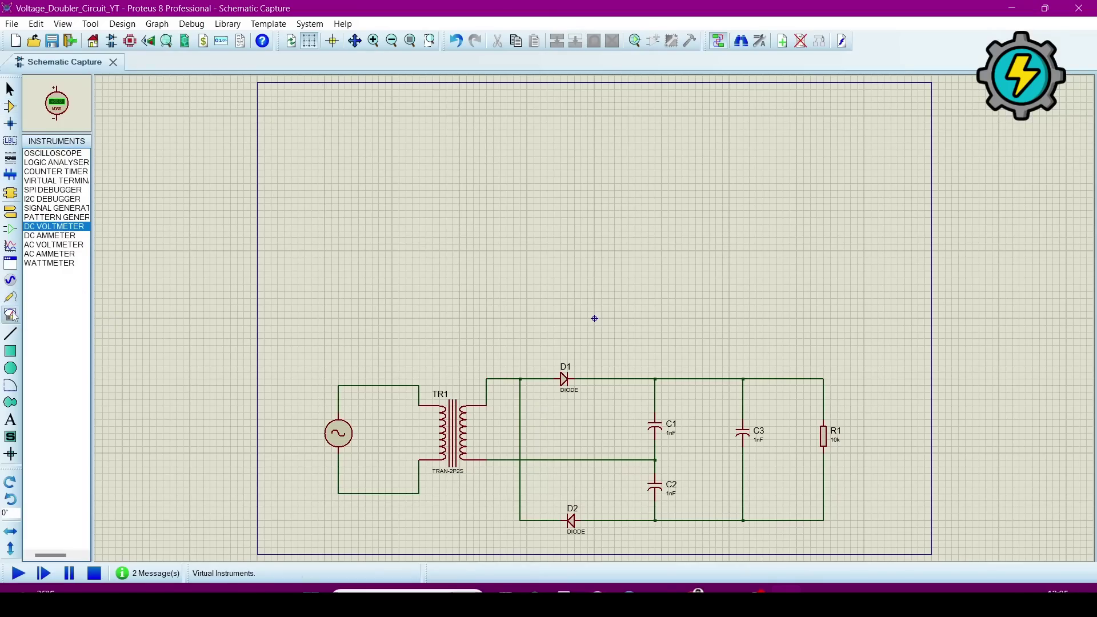
click(47, 245)
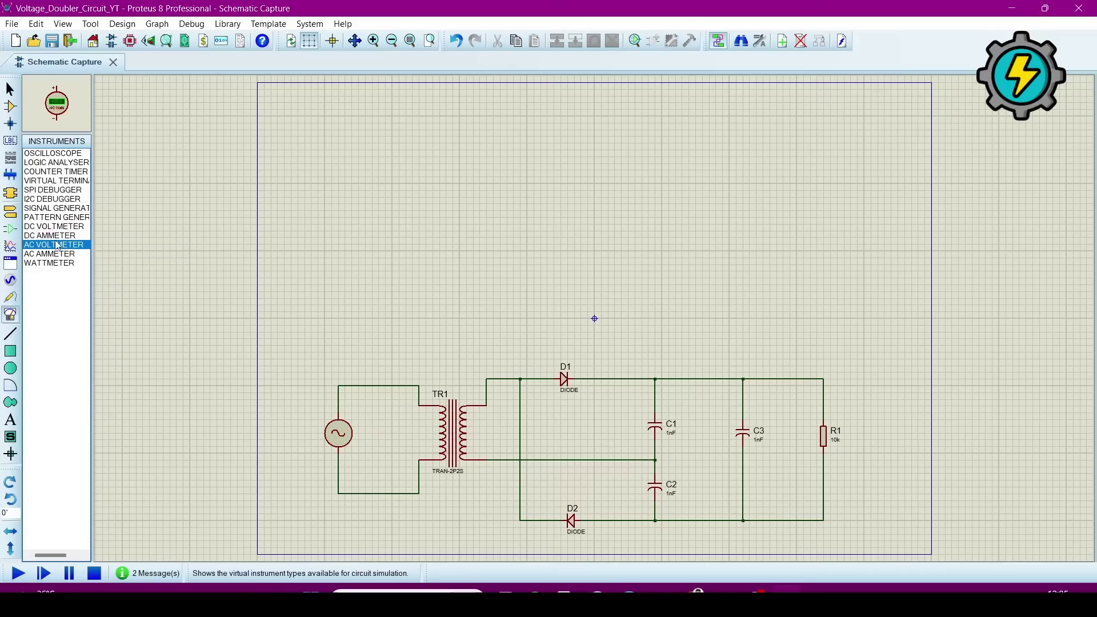
click(377, 443)
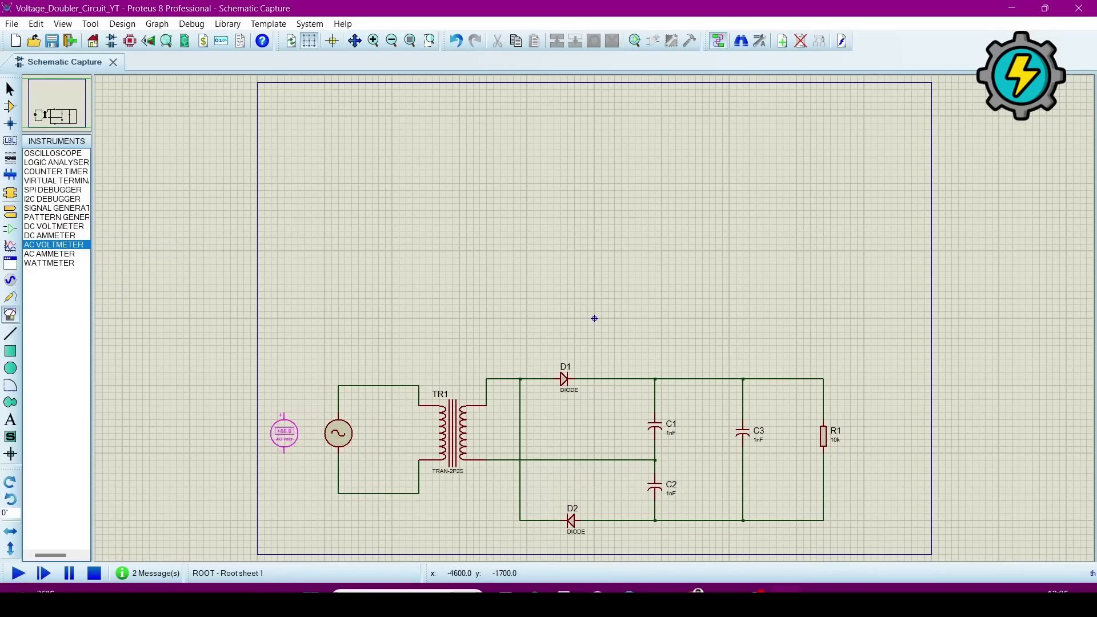
click(284, 433)
click(284, 411)
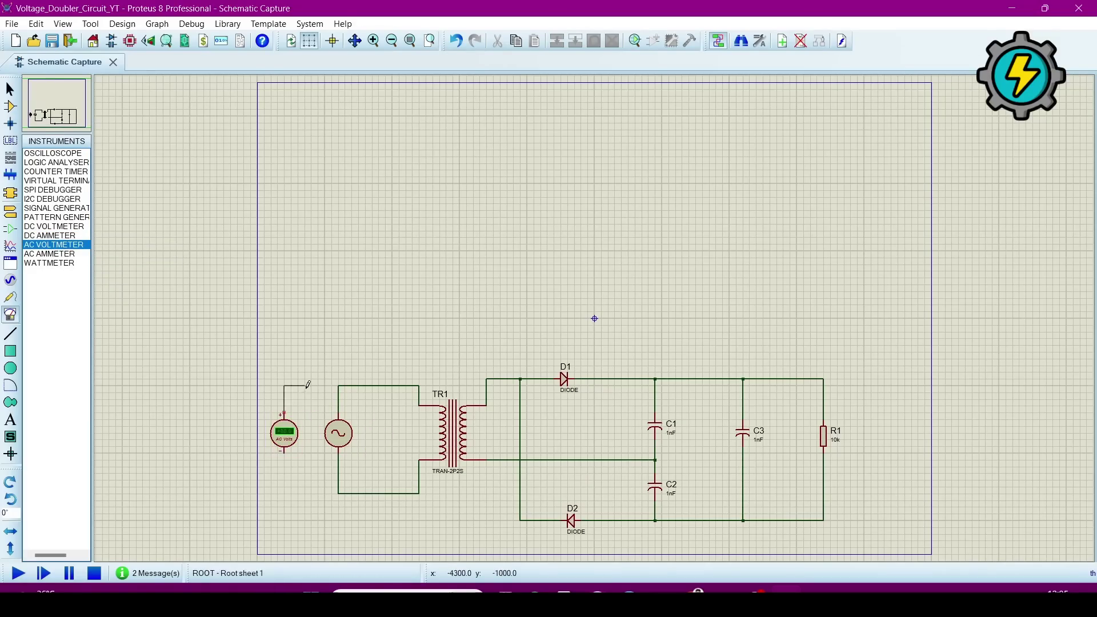
click(339, 385)
click(286, 452)
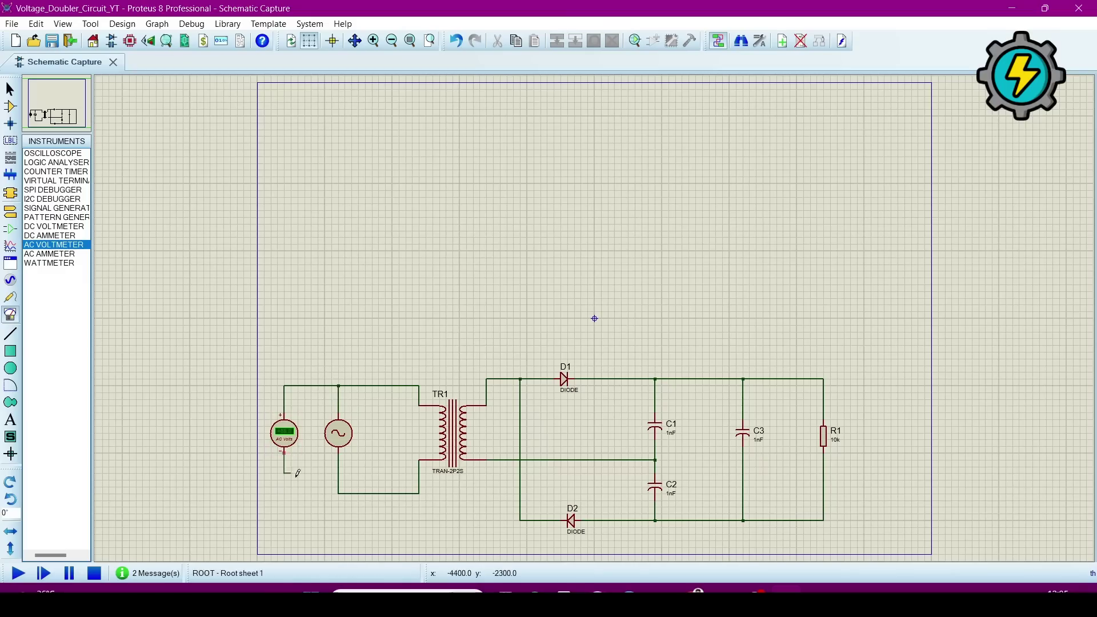
click(338, 494)
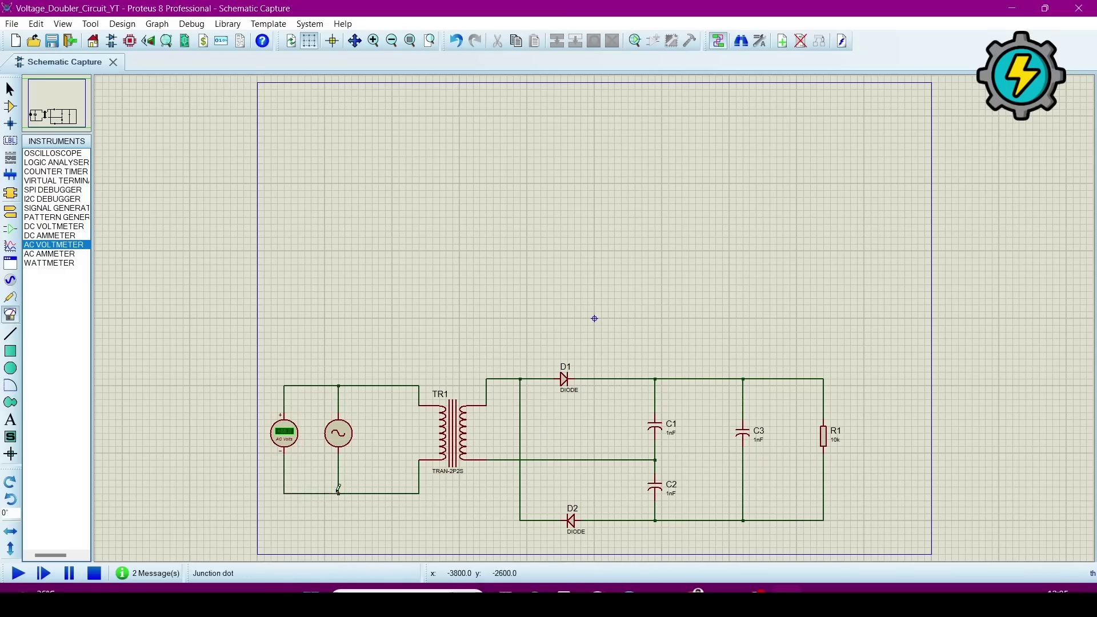
Add a second AC voltmeter between TR1 and the diodes and wire it across the transformer's secondary.
click(501, 425)
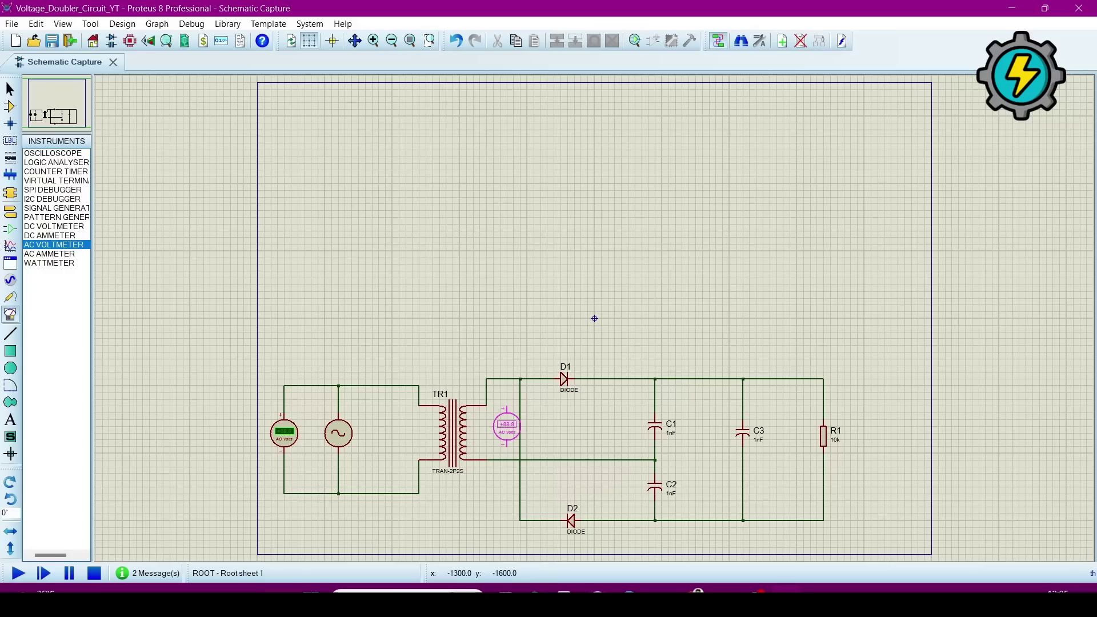
click(506, 426)
click(506, 407)
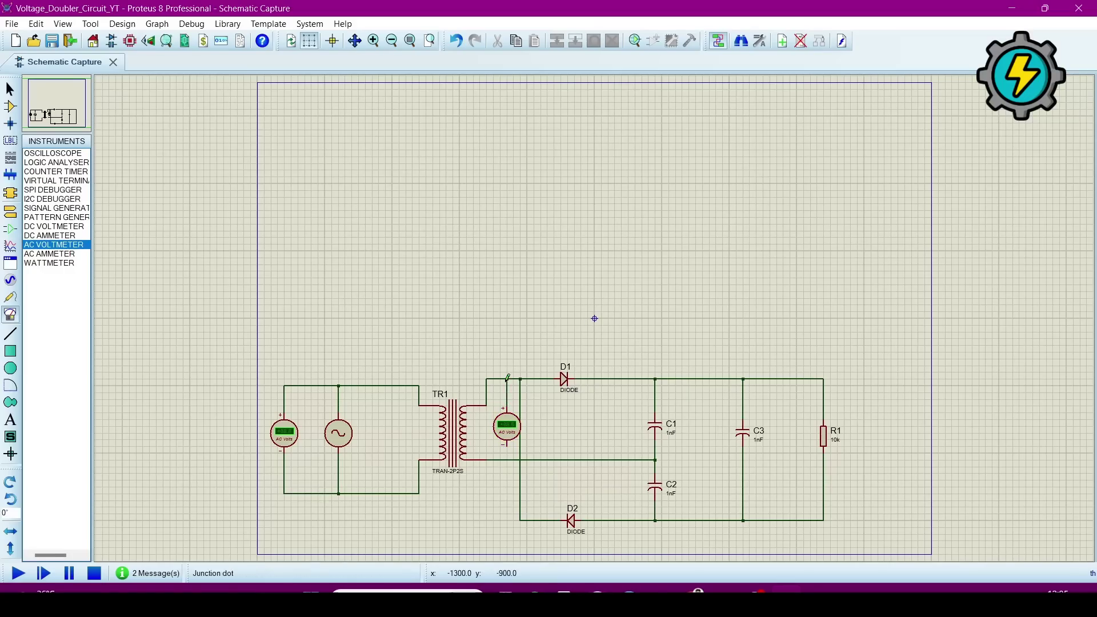
click(507, 378)
click(507, 459)
Place a DC voltmeter beyond R1 and wire it across the load resistor.
click(48, 227)
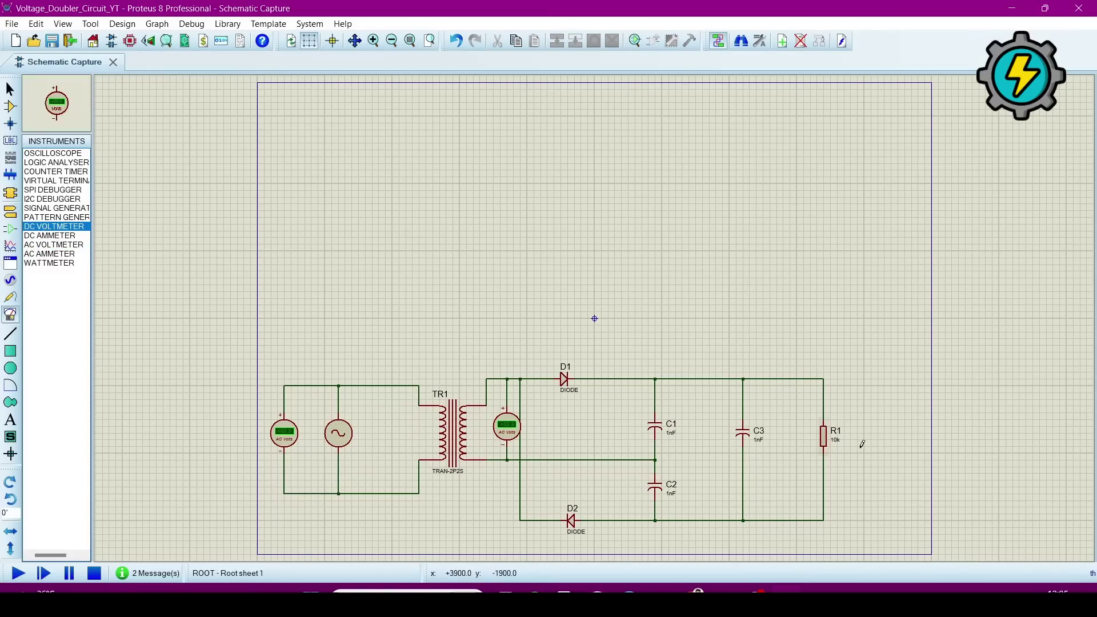
click(883, 439)
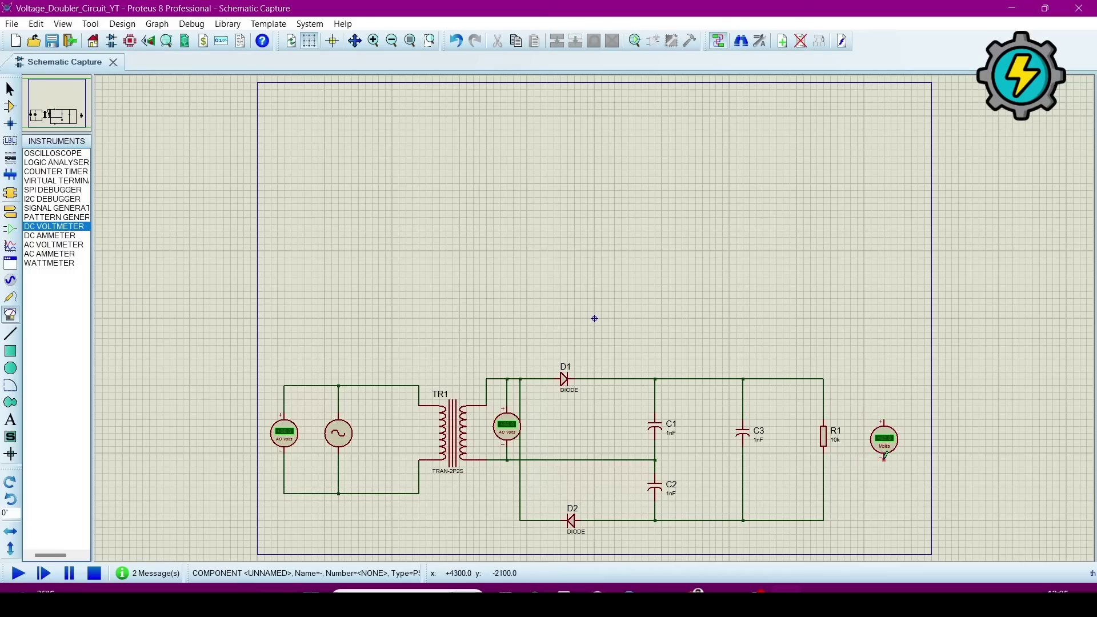
click(883, 460)
click(823, 520)
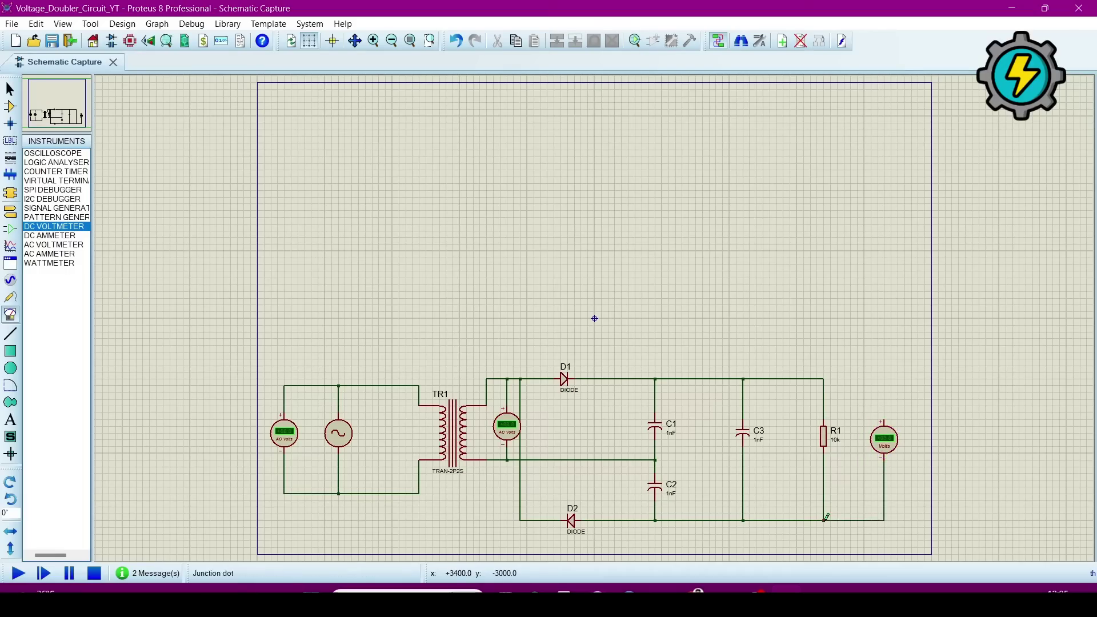
click(883, 421)
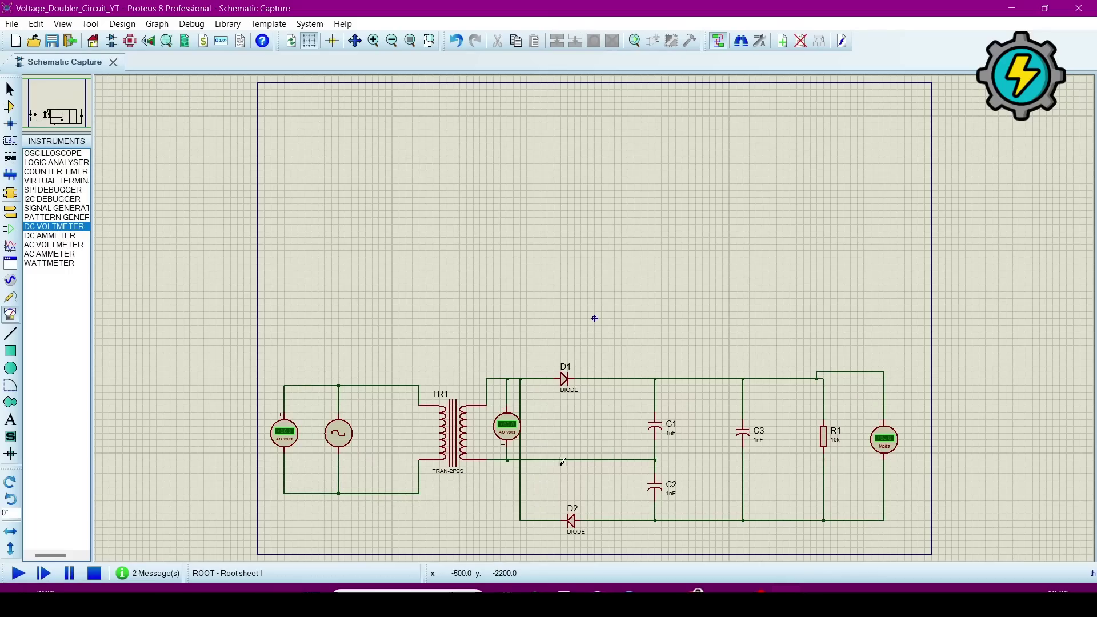
Run the simulation to check the three voltmeter readings, and stop it.
click(16, 574)
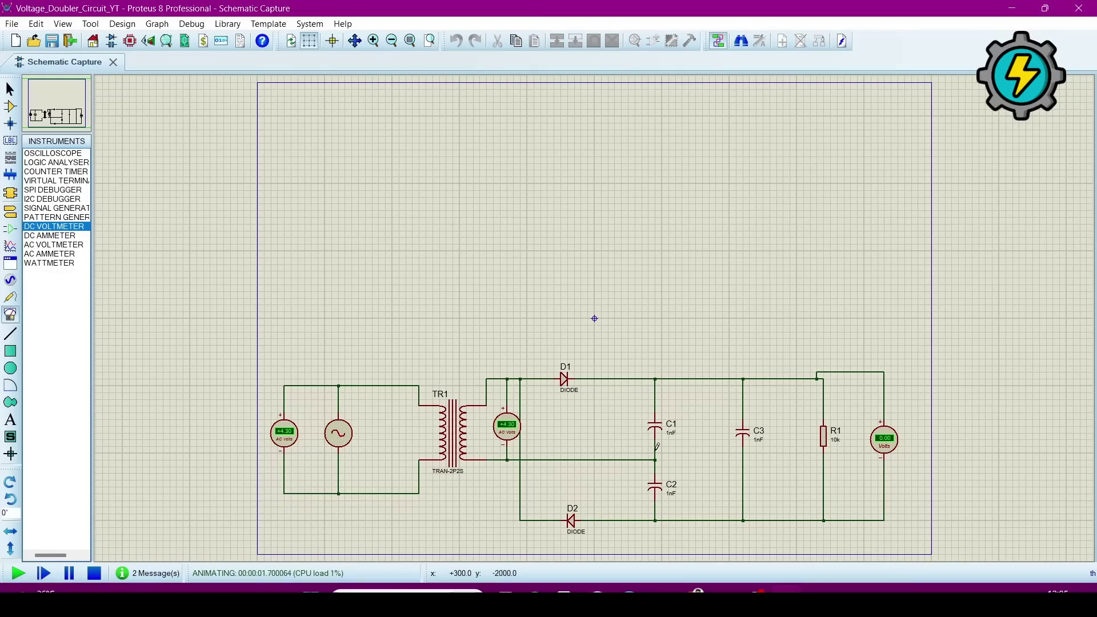
click(95, 572)
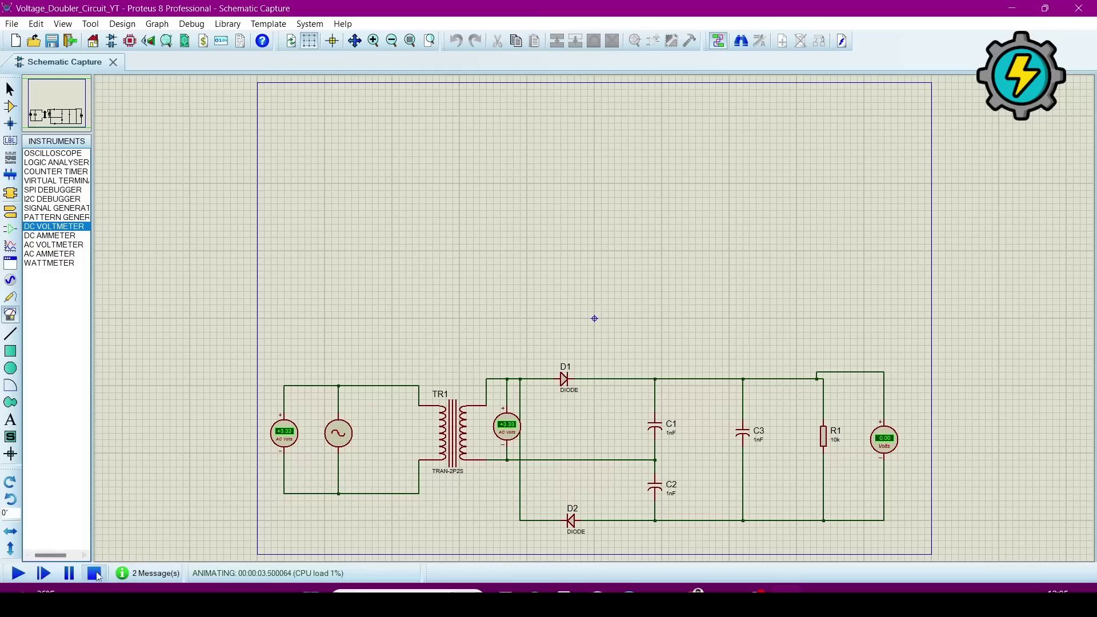
Set the alternator's amplitude to 143V and edit its frequency in hertz.
double_click(347, 436)
click(464, 244)
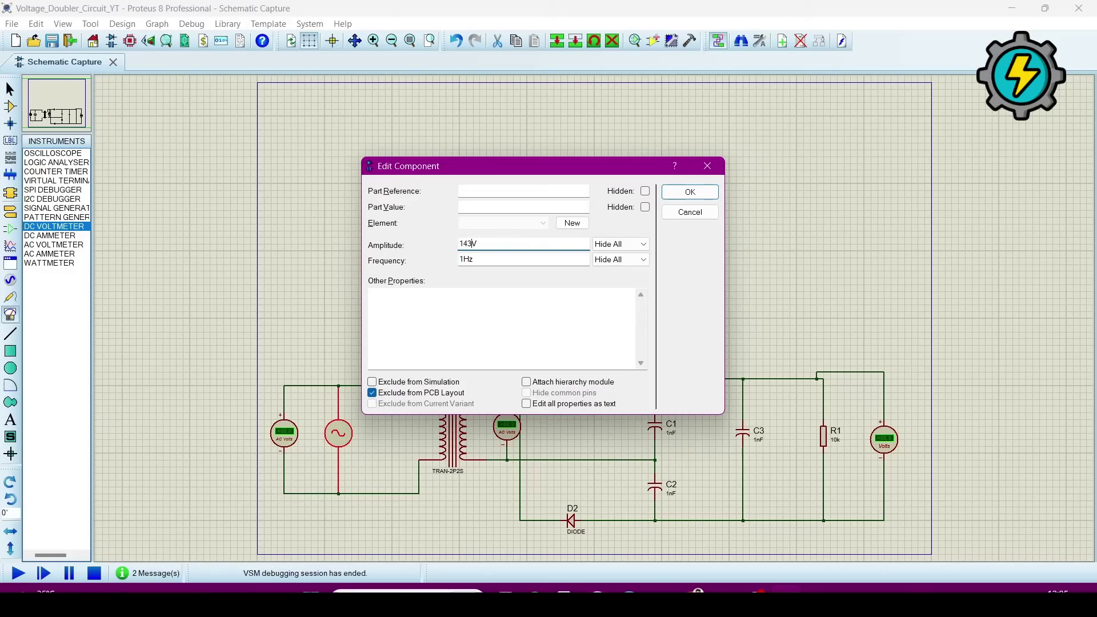
click(465, 260)
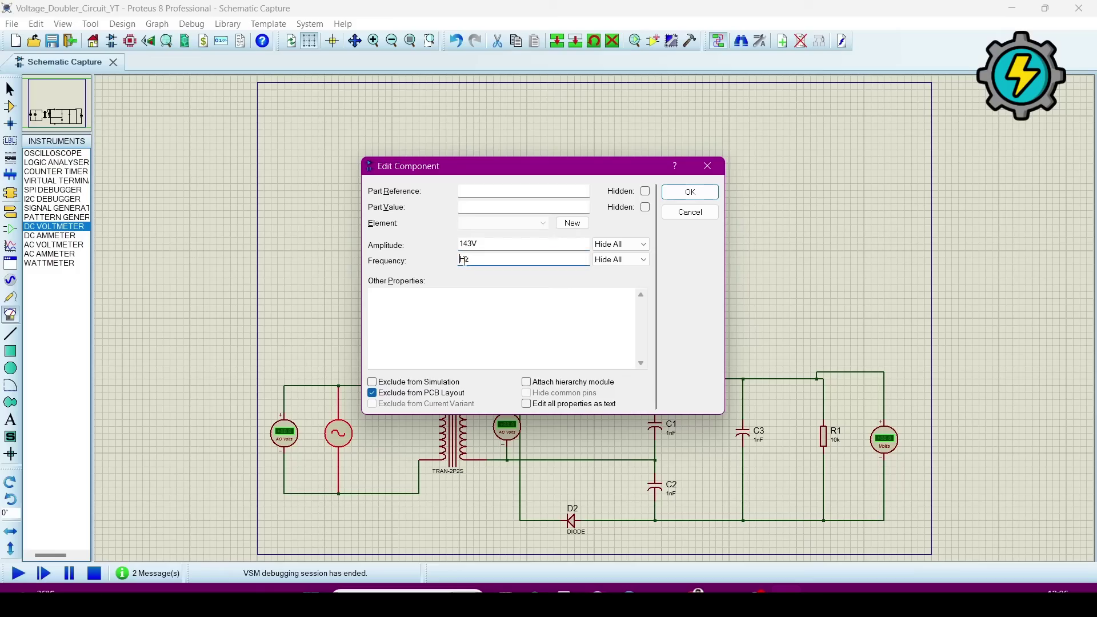
click(689, 213)
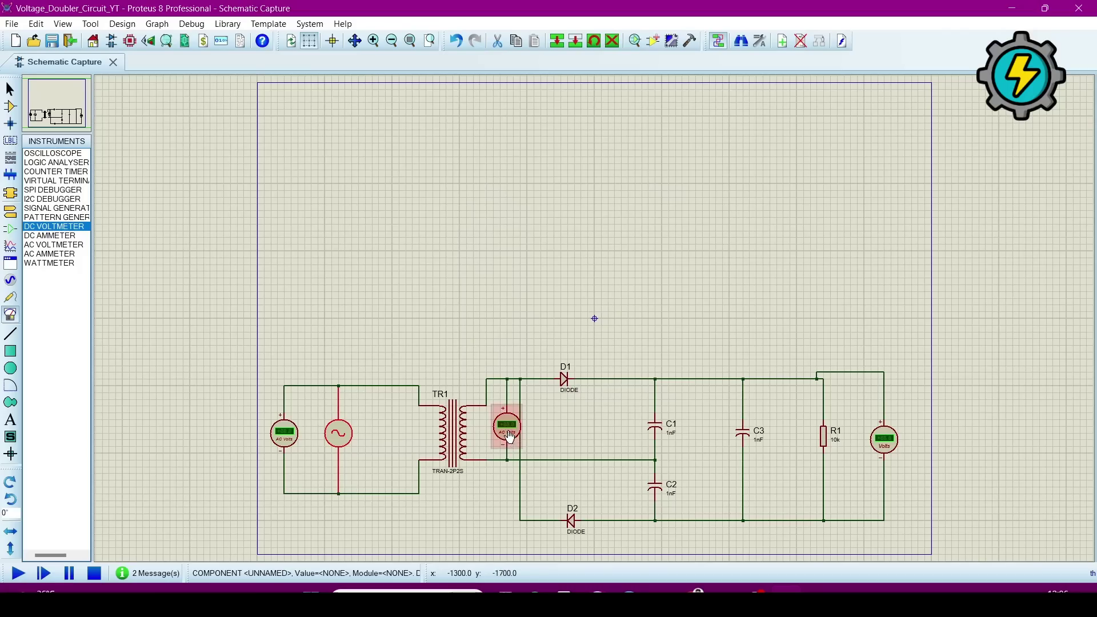
Set capacitor C1's capacitance to 300uF.
double_click(659, 435)
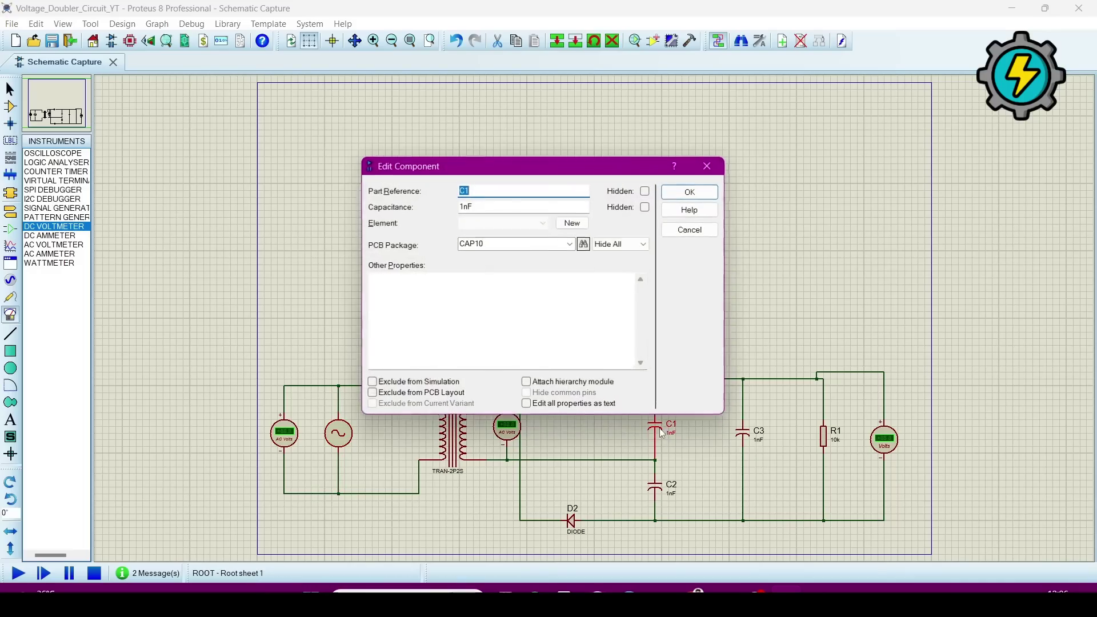
click(471, 212)
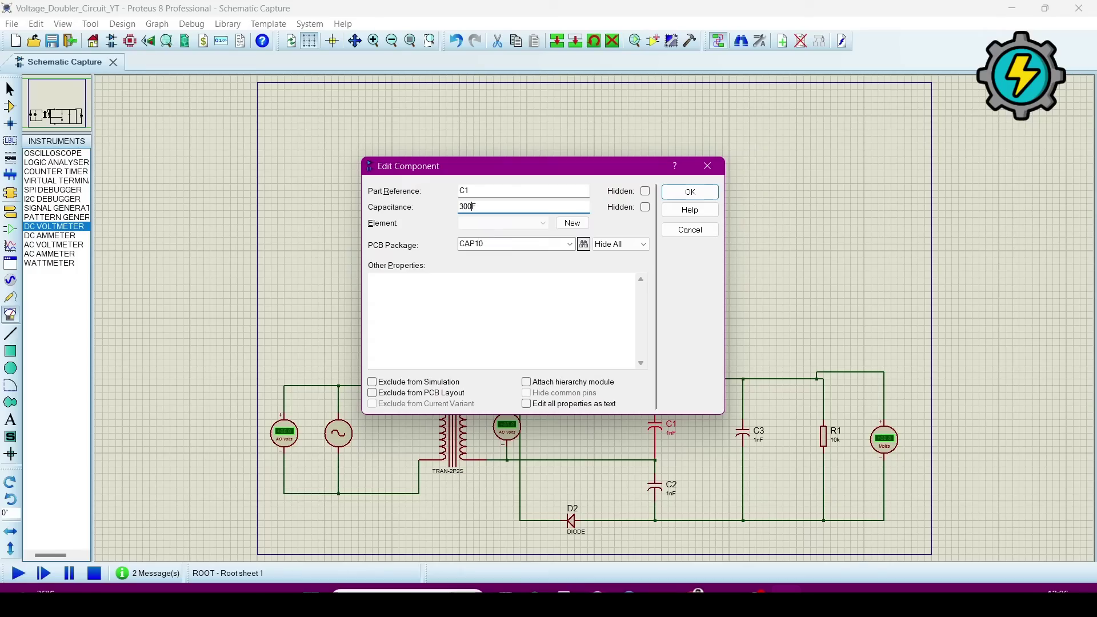
key(ctrl+a)
click(689, 193)
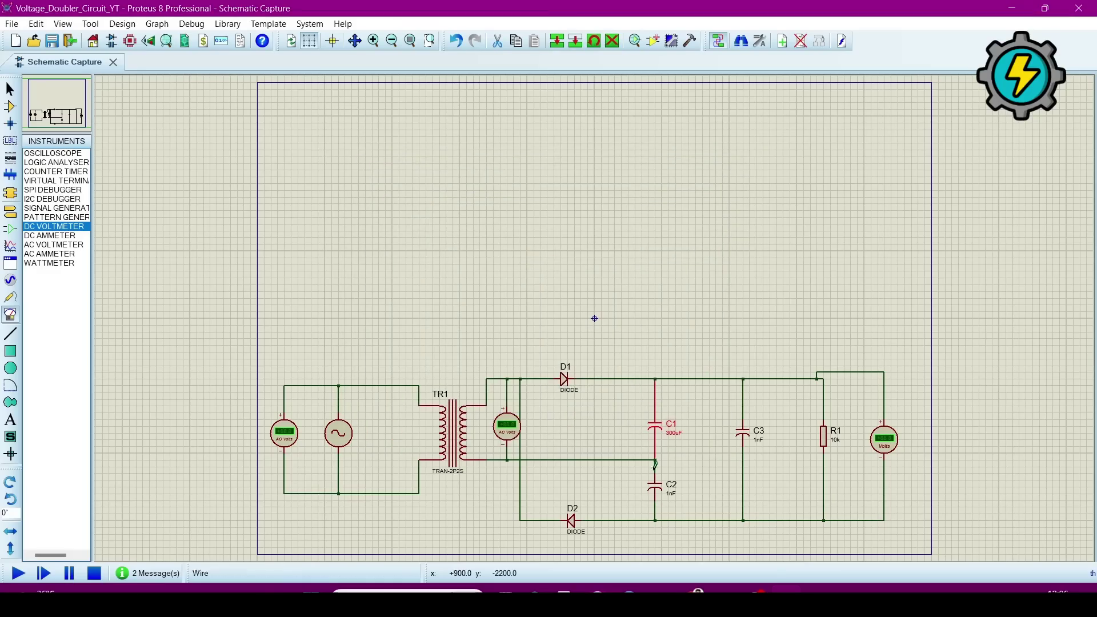
Set capacitor C2's capacitance to 300uF.
double_click(660, 499)
double_click(478, 206)
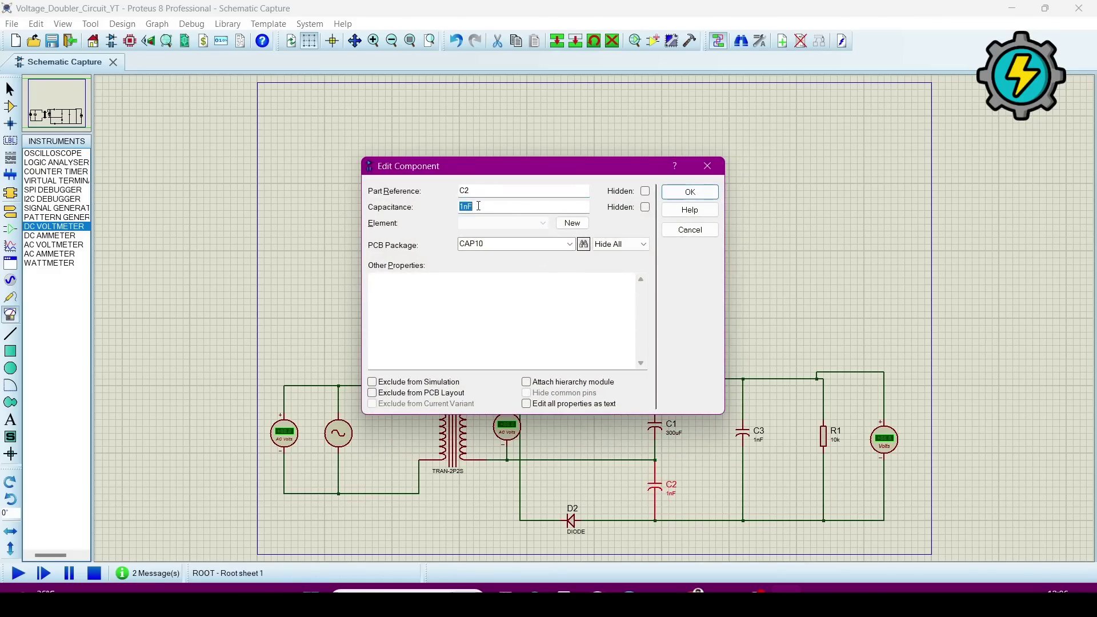
text(300uF)
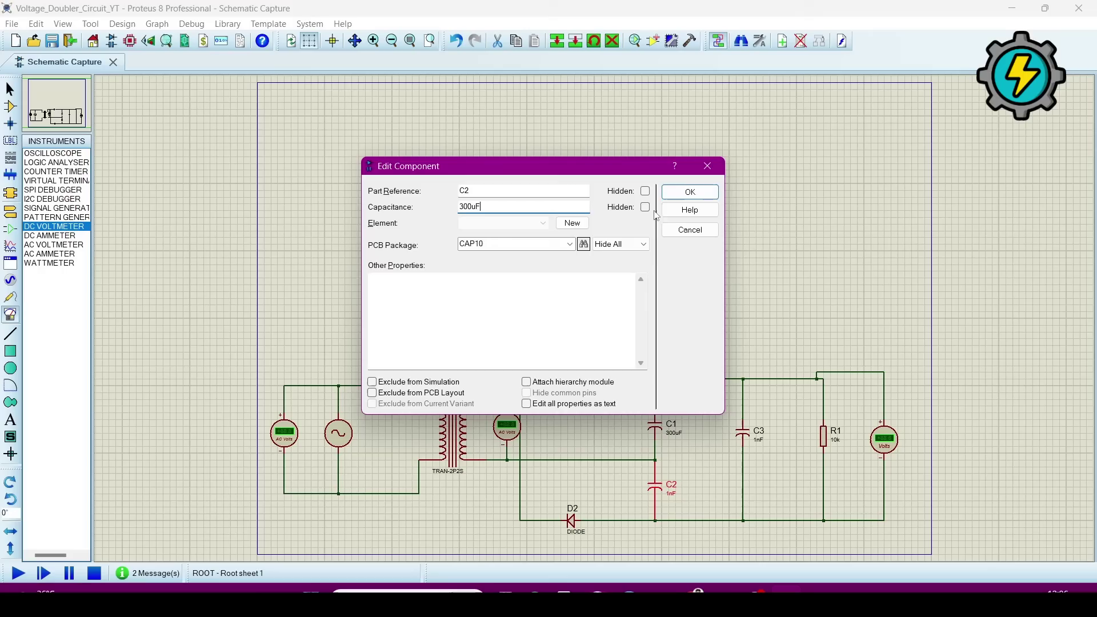
click(689, 192)
Set capacitor C3's capacitance to 300uF and deselect it.
double_click(753, 441)
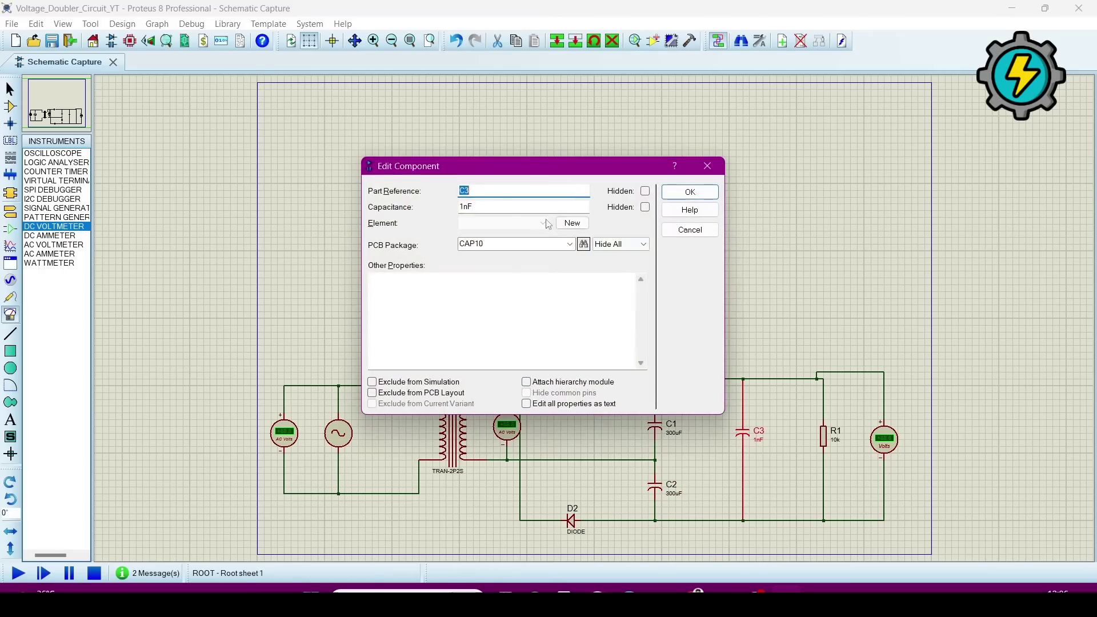
double_click(489, 205)
text(300uF)
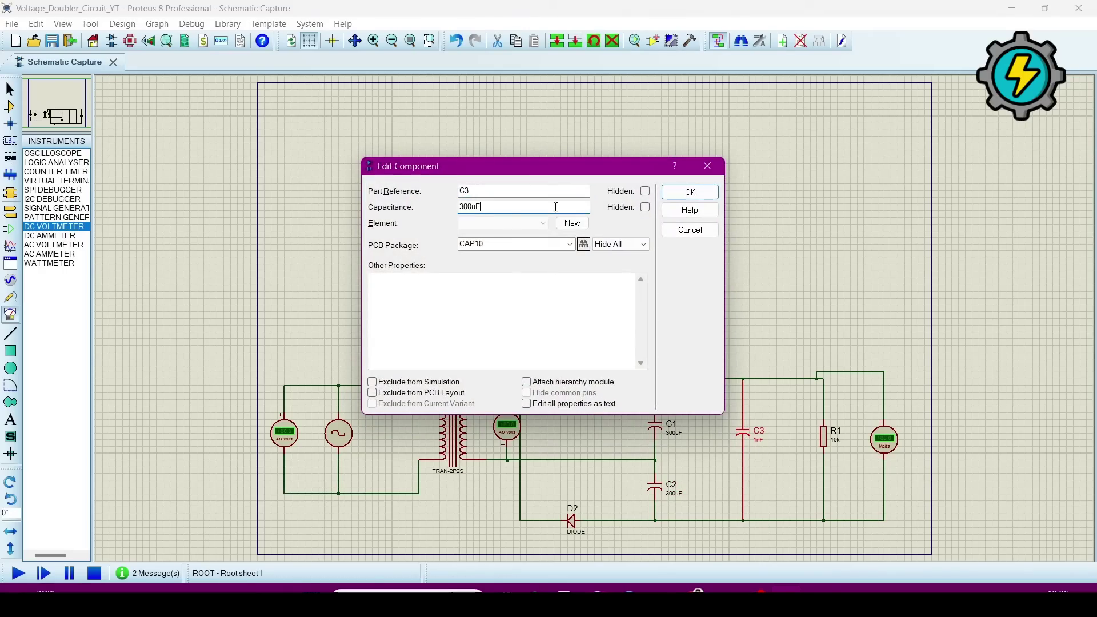
click(680, 193)
click(798, 445)
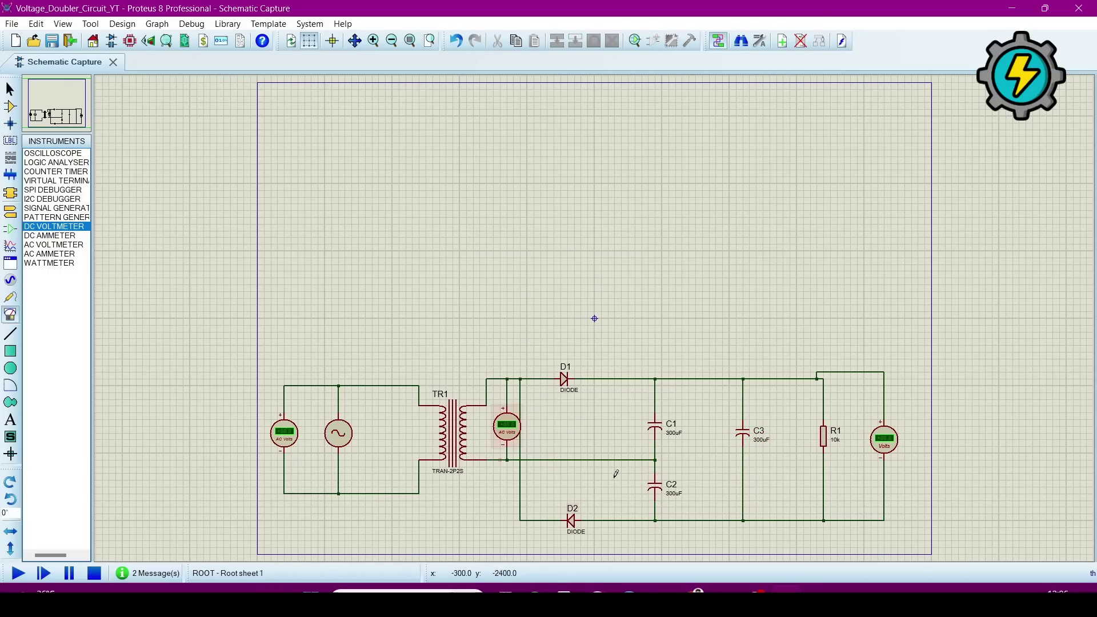
Move the vertical wire leading to D2 slightly toward the diodes so it clears the secondary-side AC voltmeter.
right_click(524, 449)
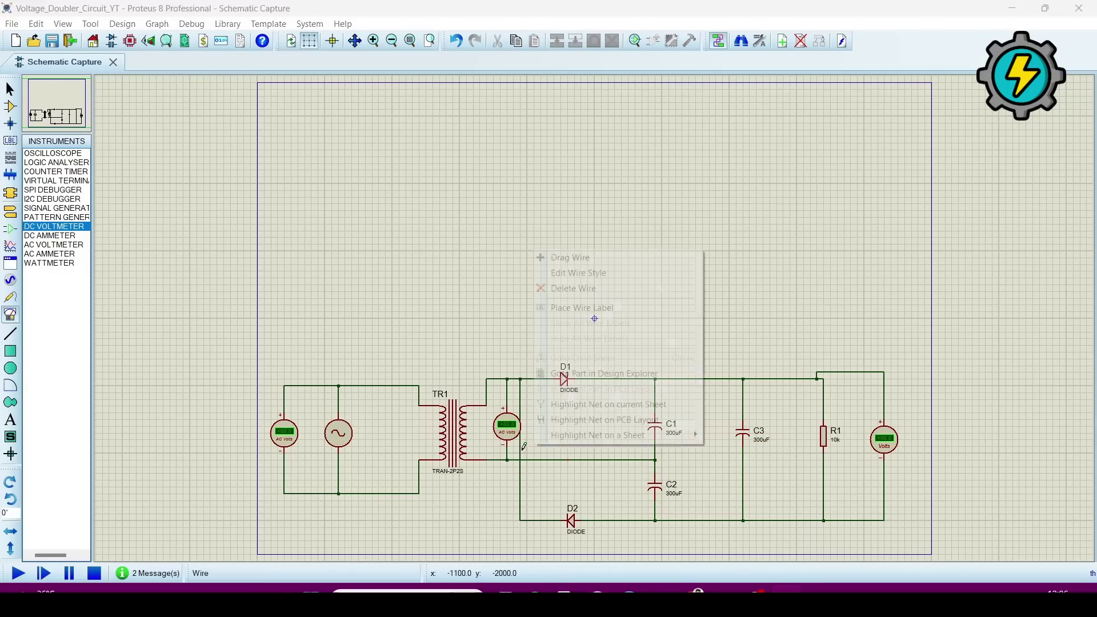
click(566, 255)
click(533, 449)
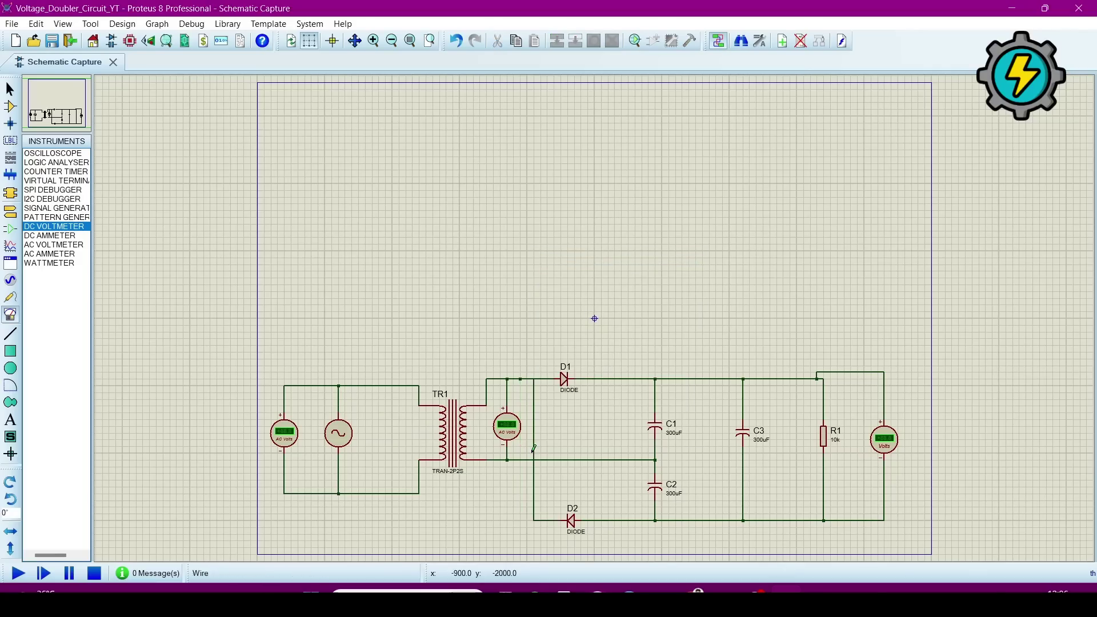
Run the circuit simulation to read the input and output voltmeters, and stop it.
click(23, 575)
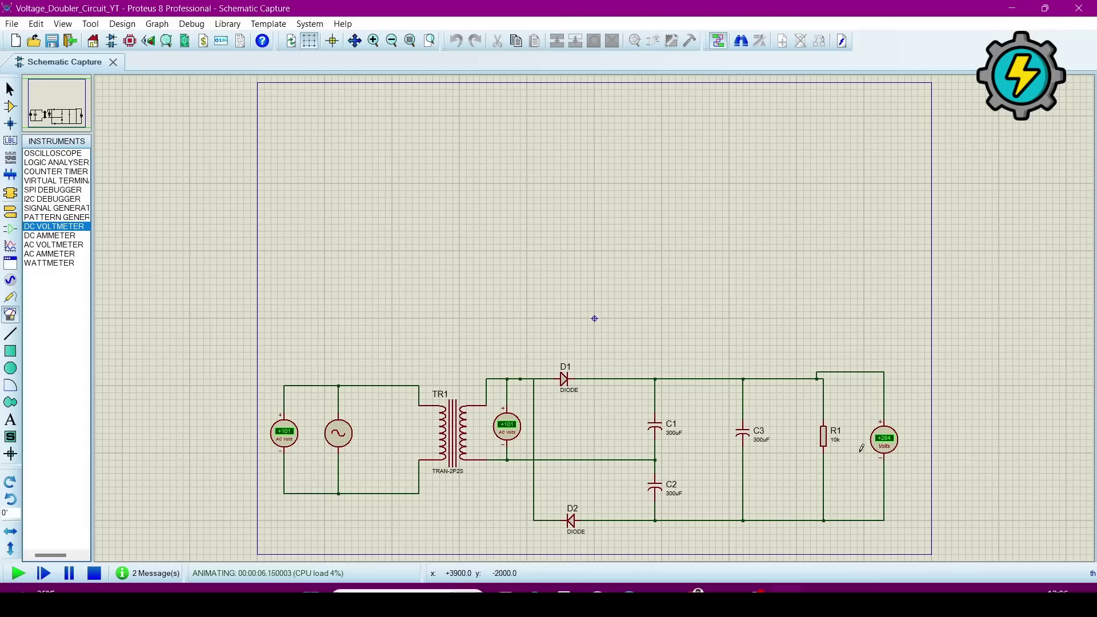
key(shift+Pause)
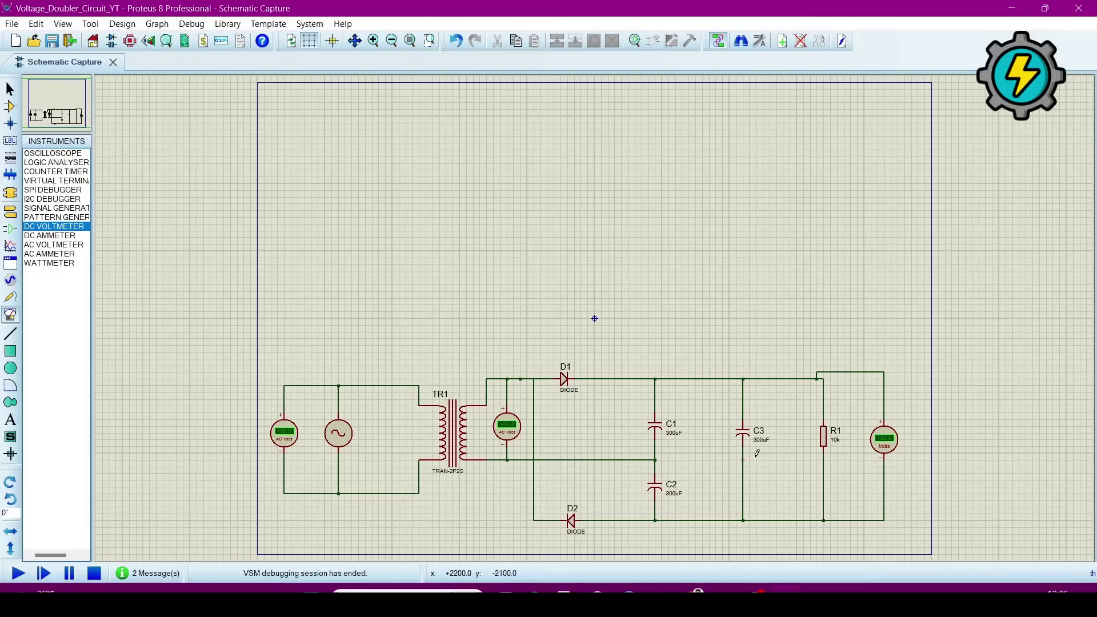
Set resistor R1's resistance to 110 and run the circuit simulation with the new load.
right_click(824, 446)
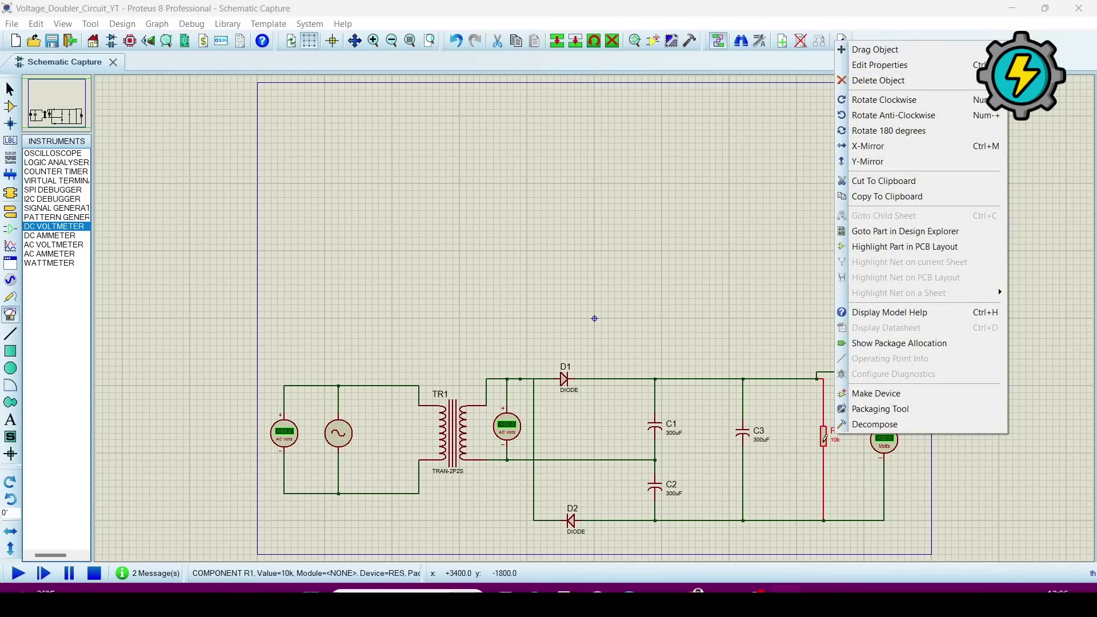
key(ctrl+e)
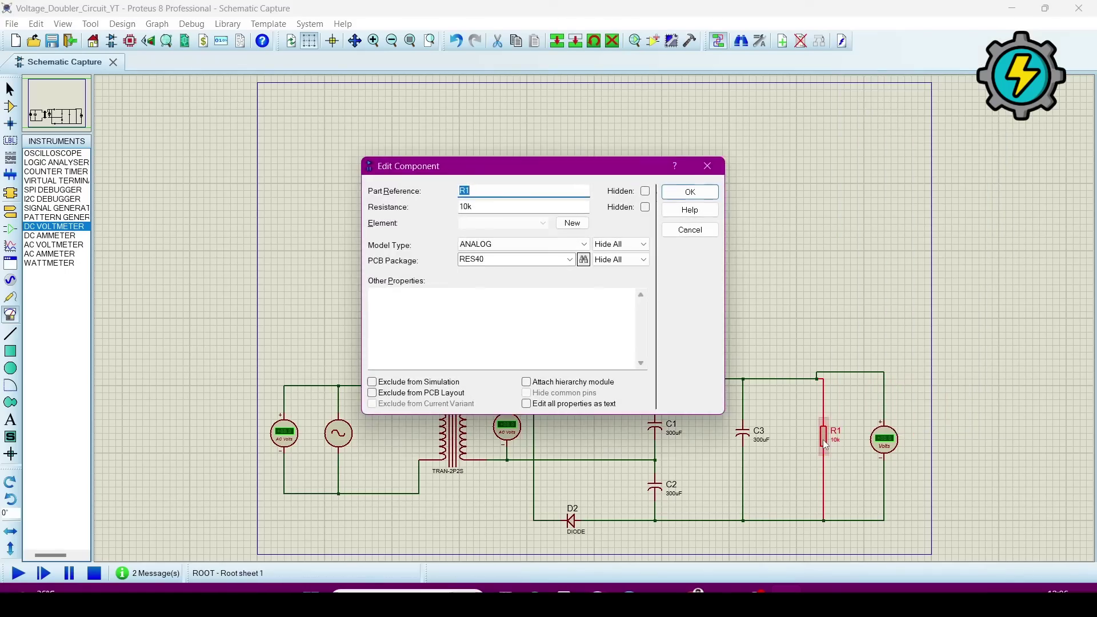
click(474, 208)
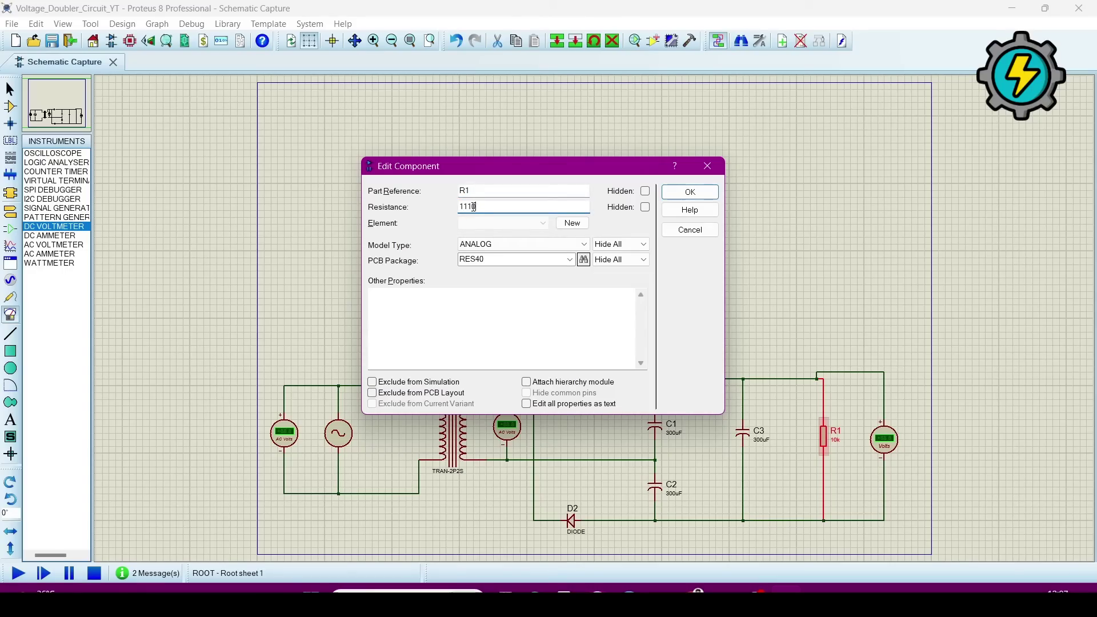
text(110)
click(690, 192)
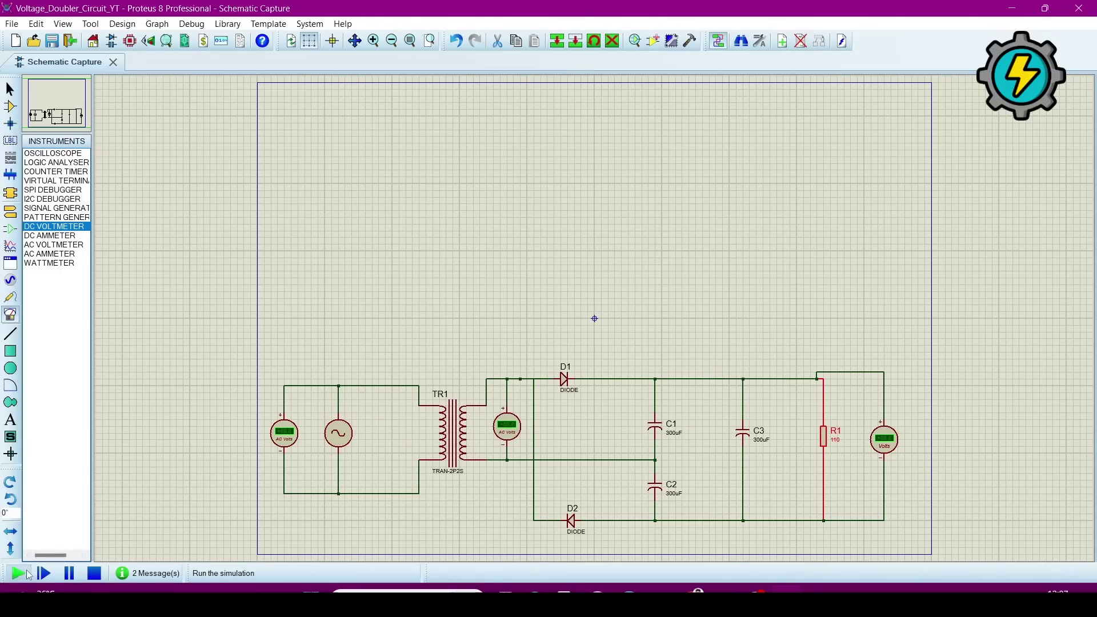
click(18, 573)
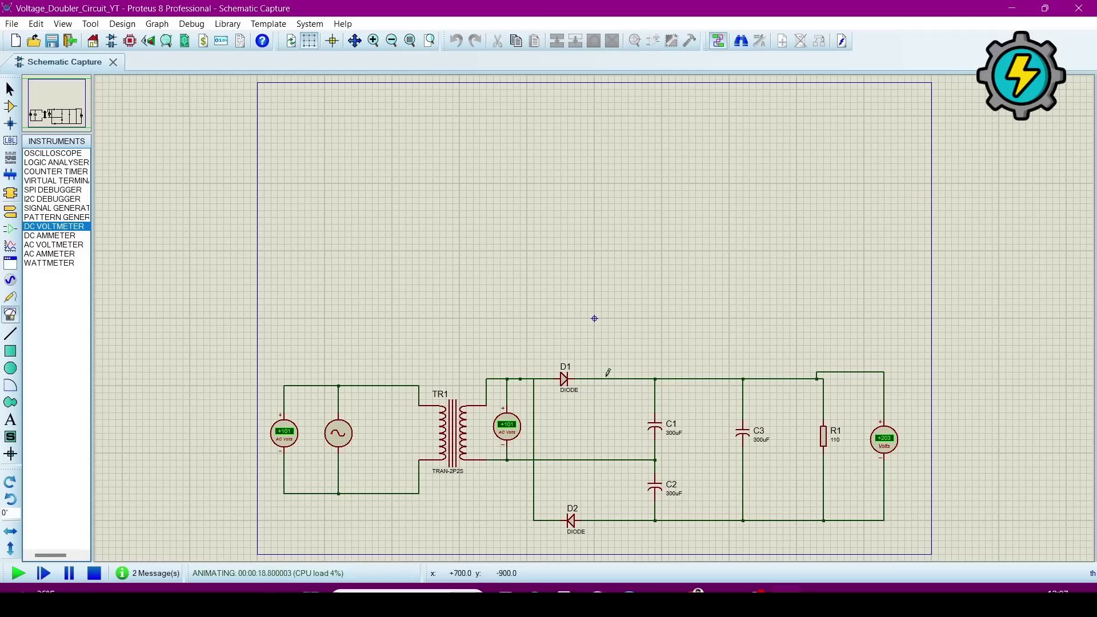
Stop the simulation and place voltage probes on the transformer's primary wire, D1's anode wire and the DC voltmeter's positive wire.
click(11, 298)
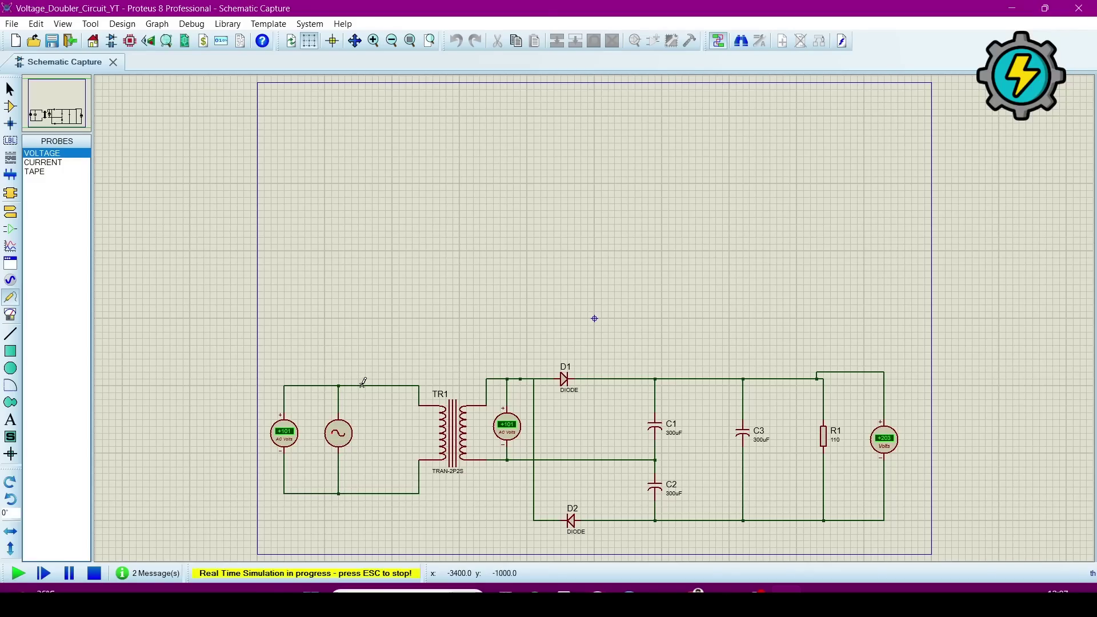
key(Escape)
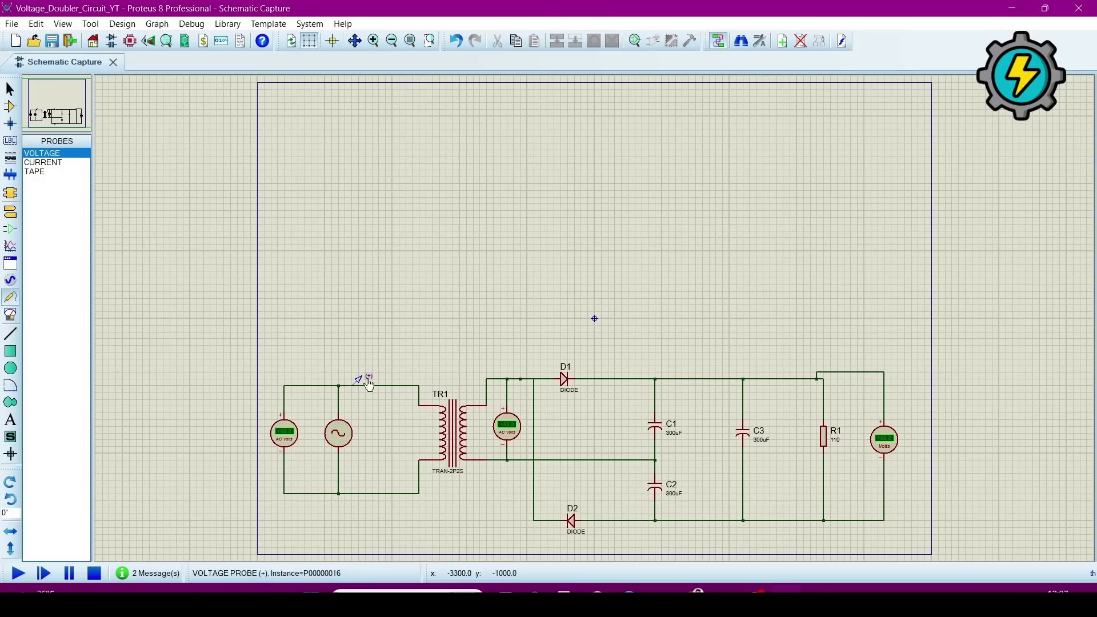
click(528, 379)
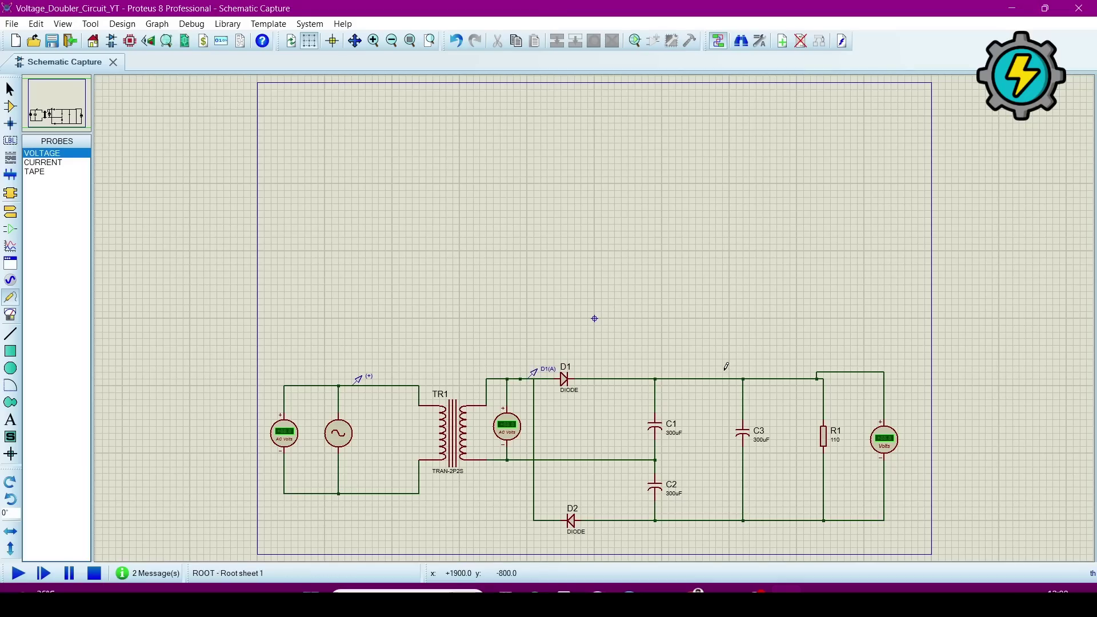
click(884, 370)
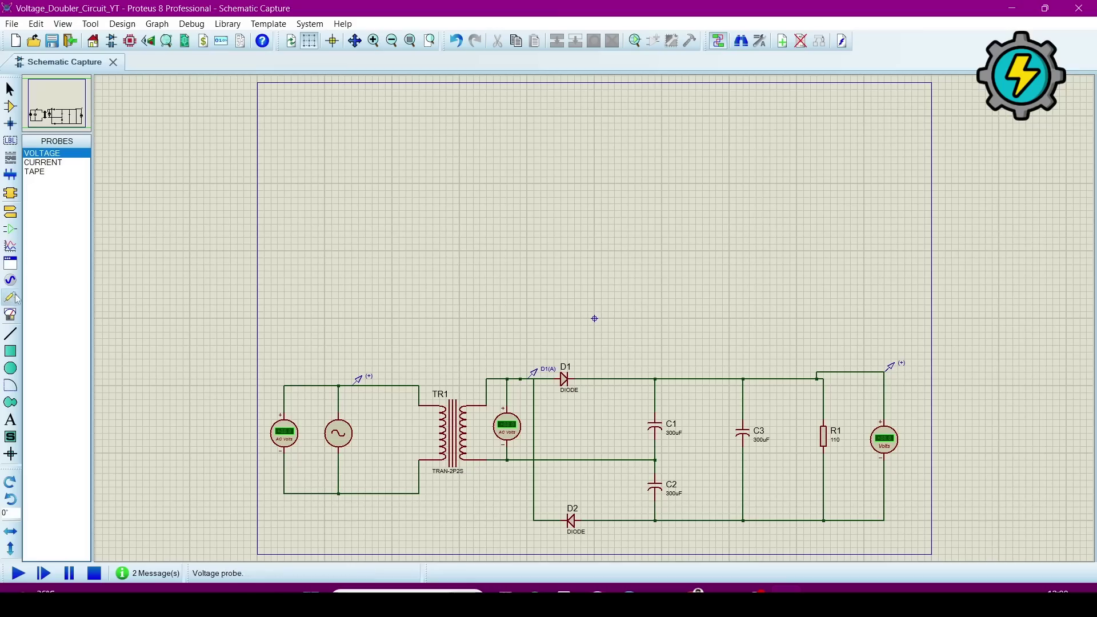
Draw two analogue graphs side by side above the circuit and enlarge the one above the output section.
click(15, 251)
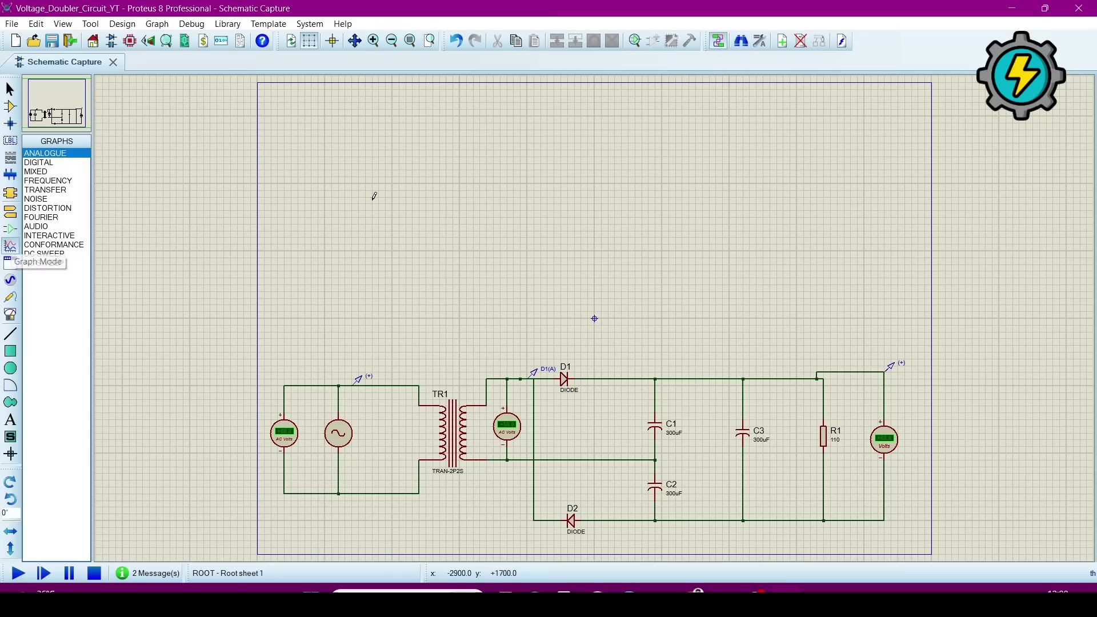
drag(278, 184, 509, 338)
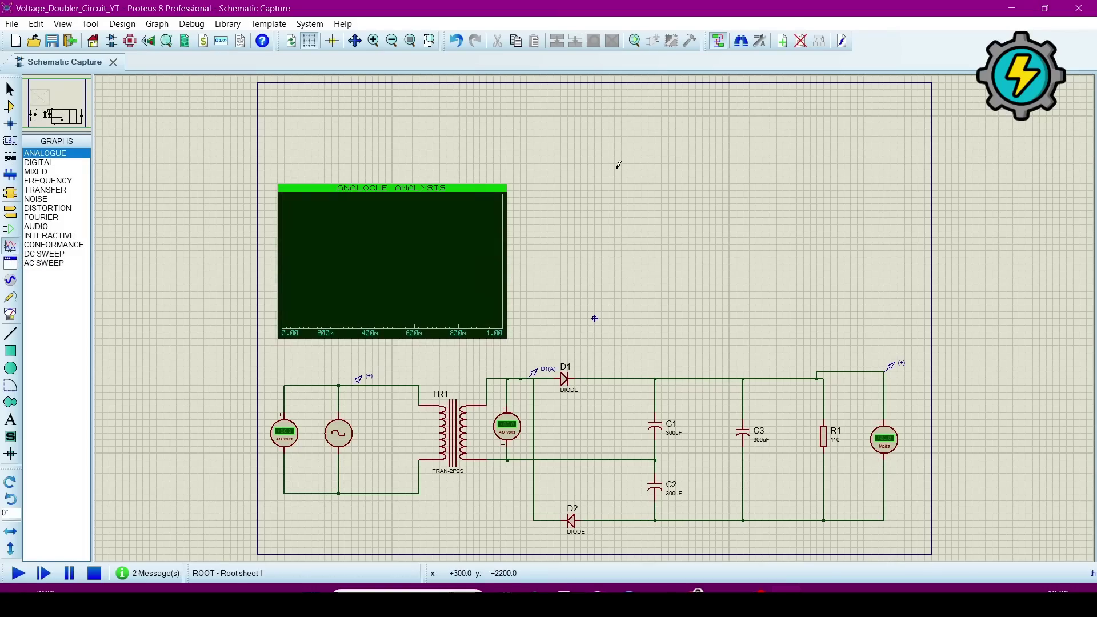
drag(616, 169, 916, 340)
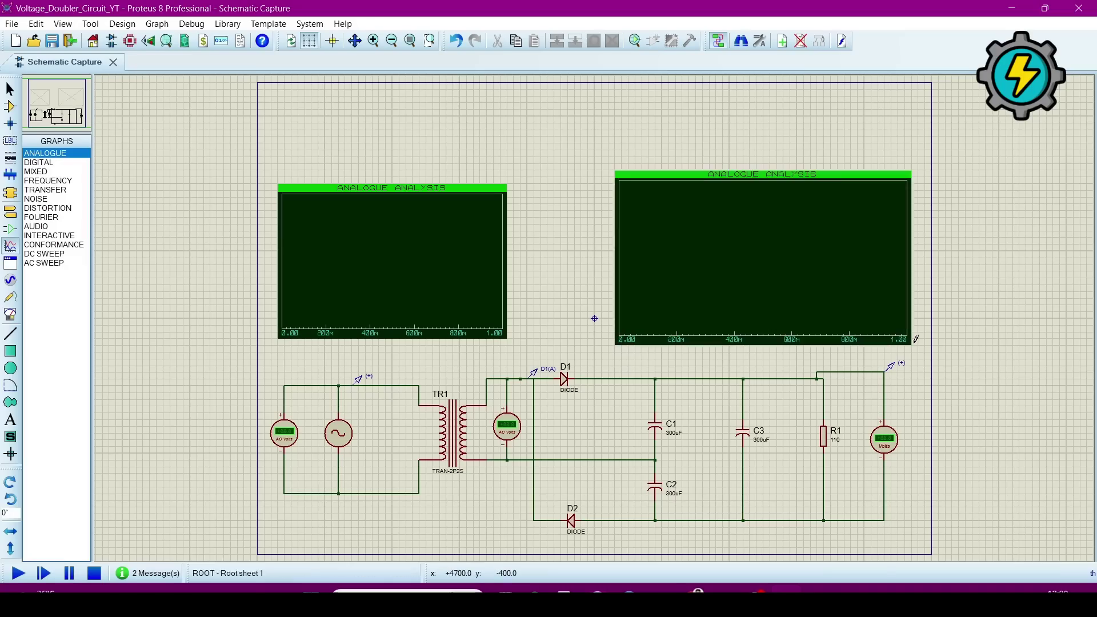
click(629, 191)
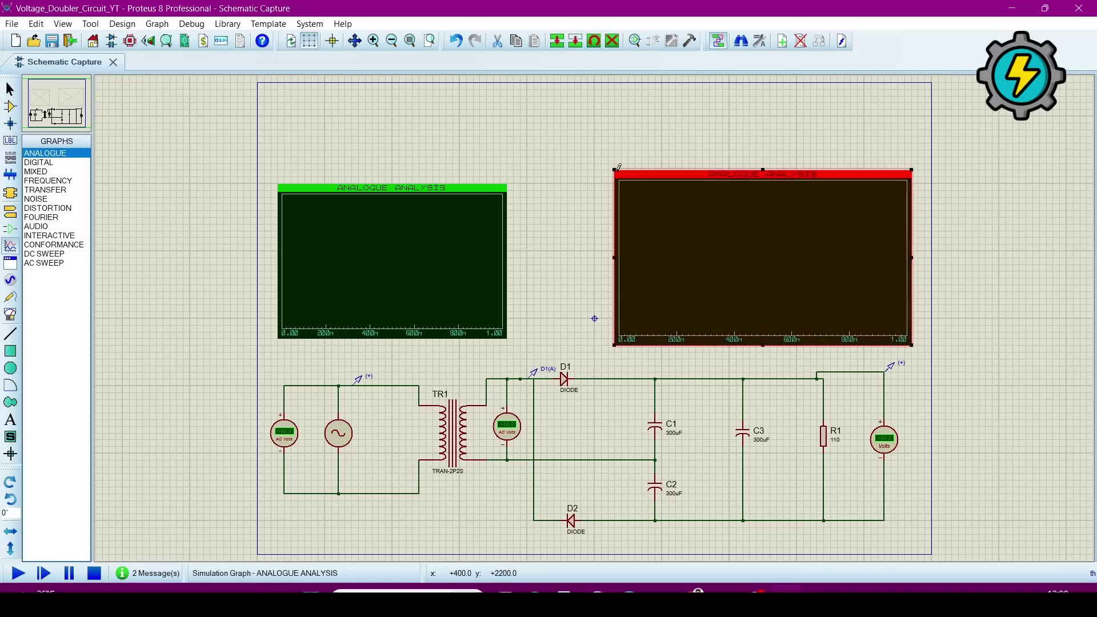
drag(616, 169, 534, 108)
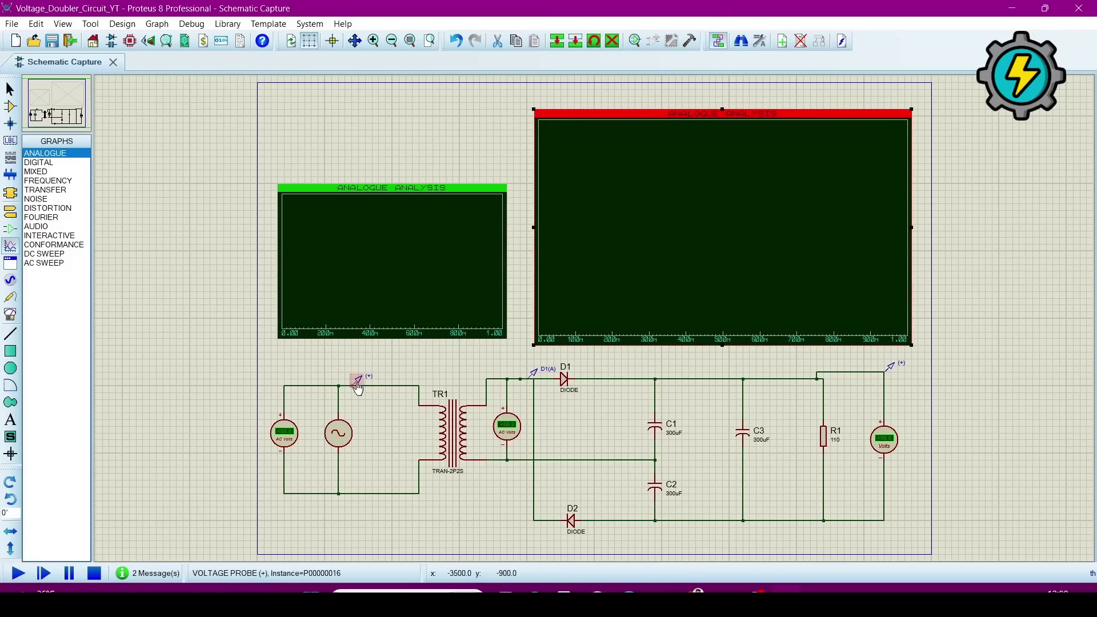
Add the primary-side probe to the smaller graph, and the D1 anode and output probes to the larger graph.
mouse_move(358, 388)
mouse_down()
mouse_move(342, 289)
mouse_move(360, 284)
mouse_up()
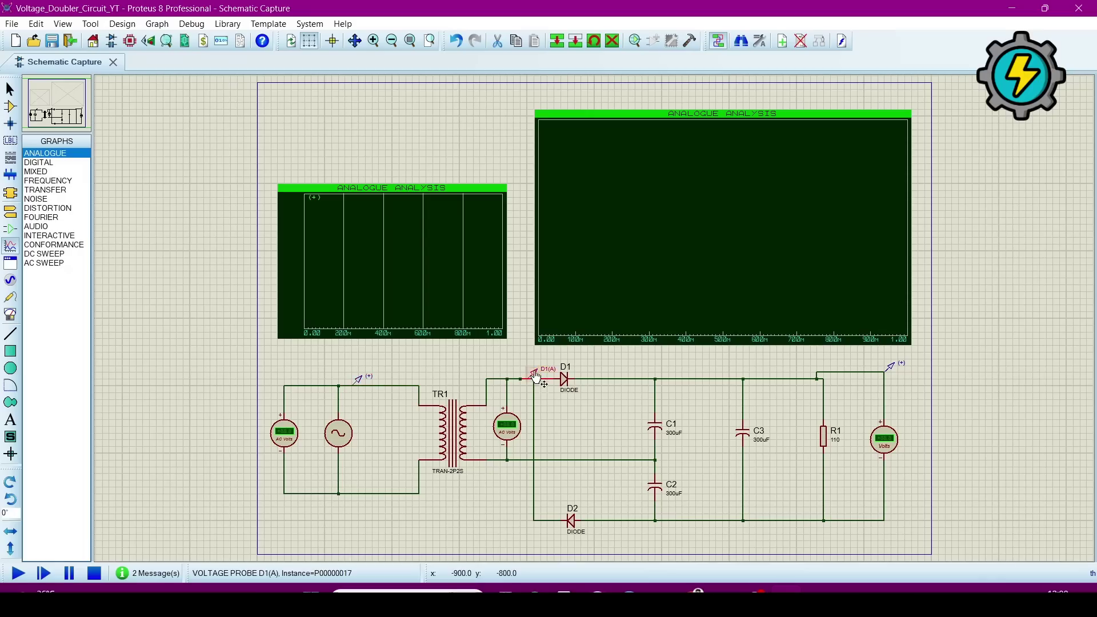
drag(536, 375, 614, 218)
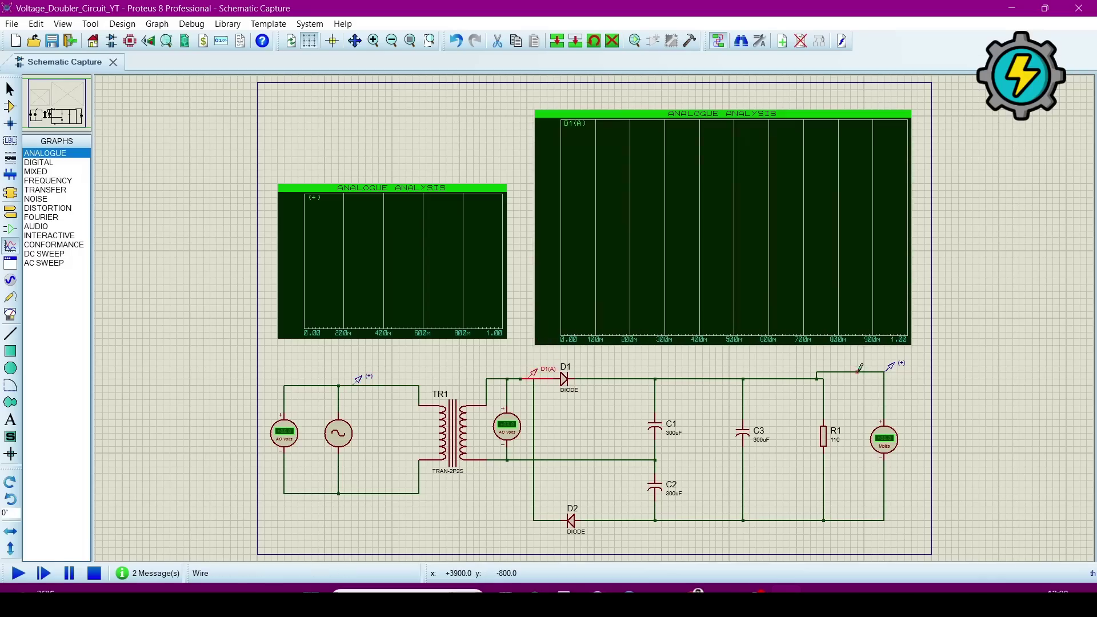
mouse_move(889, 366)
mouse_down()
mouse_move(880, 350)
mouse_move(662, 242)
mouse_move(627, 250)
mouse_up()
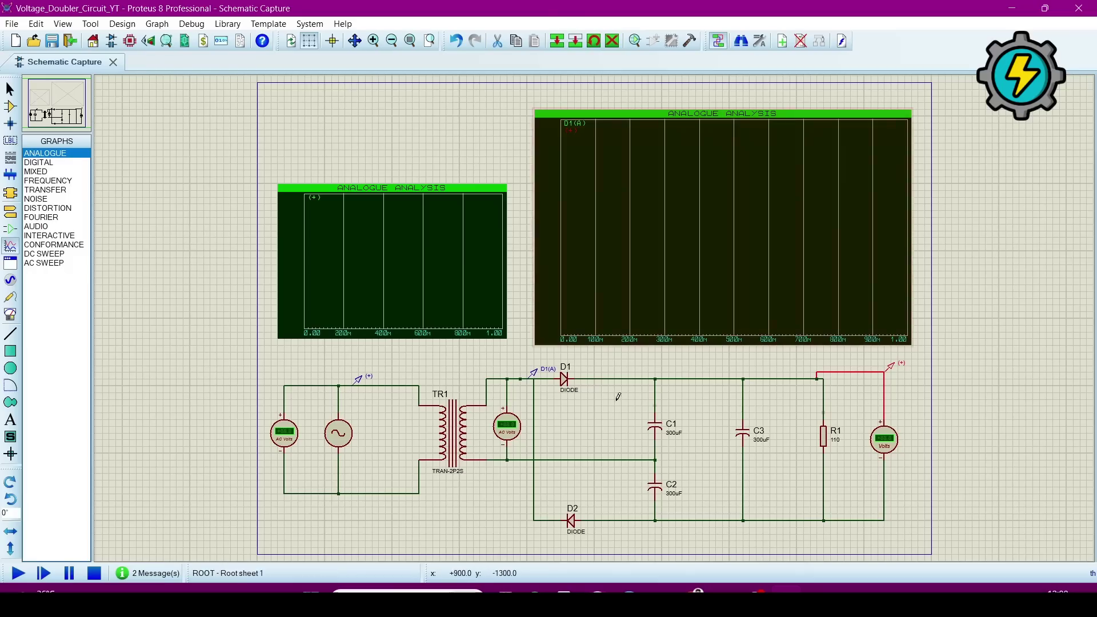
Try to plot the graph traces by running the circuit simulation, and stop it.
key(space)
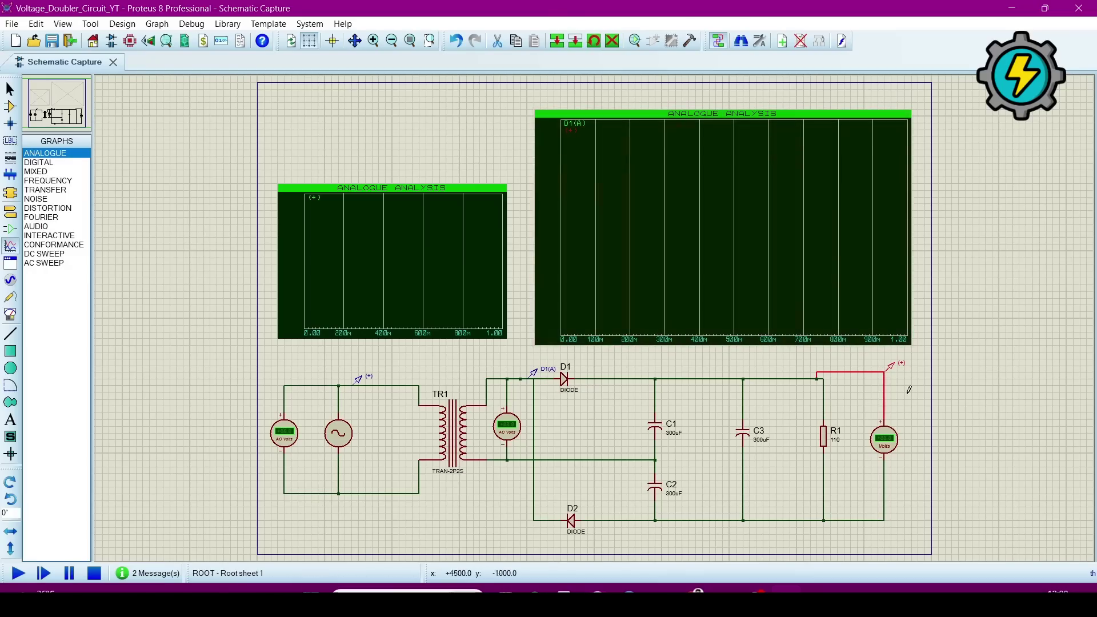
key(space)
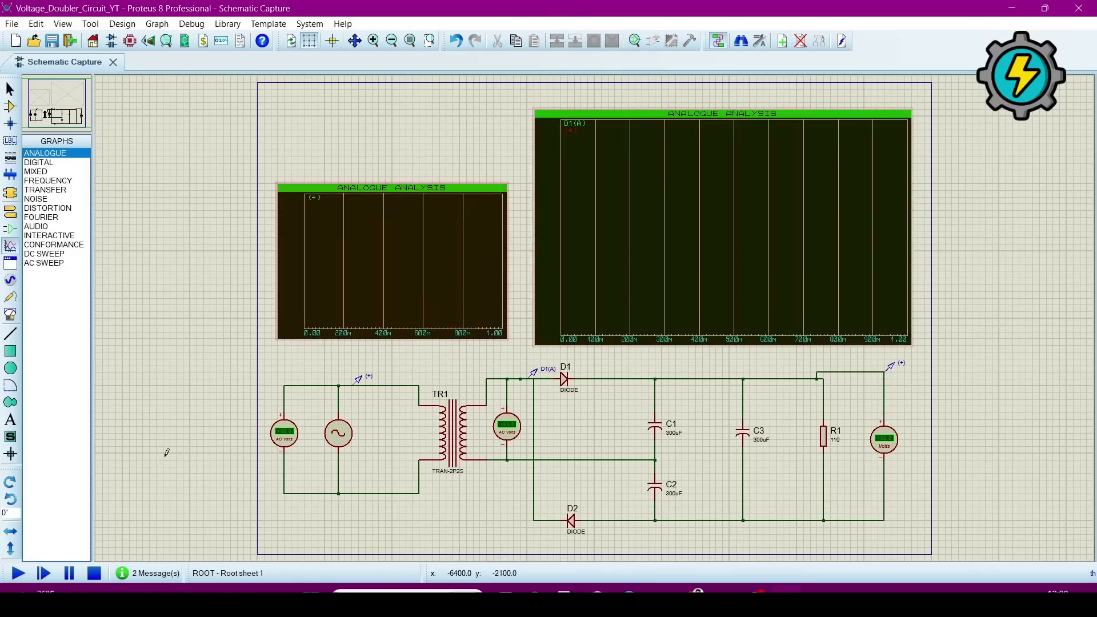
click(18, 573)
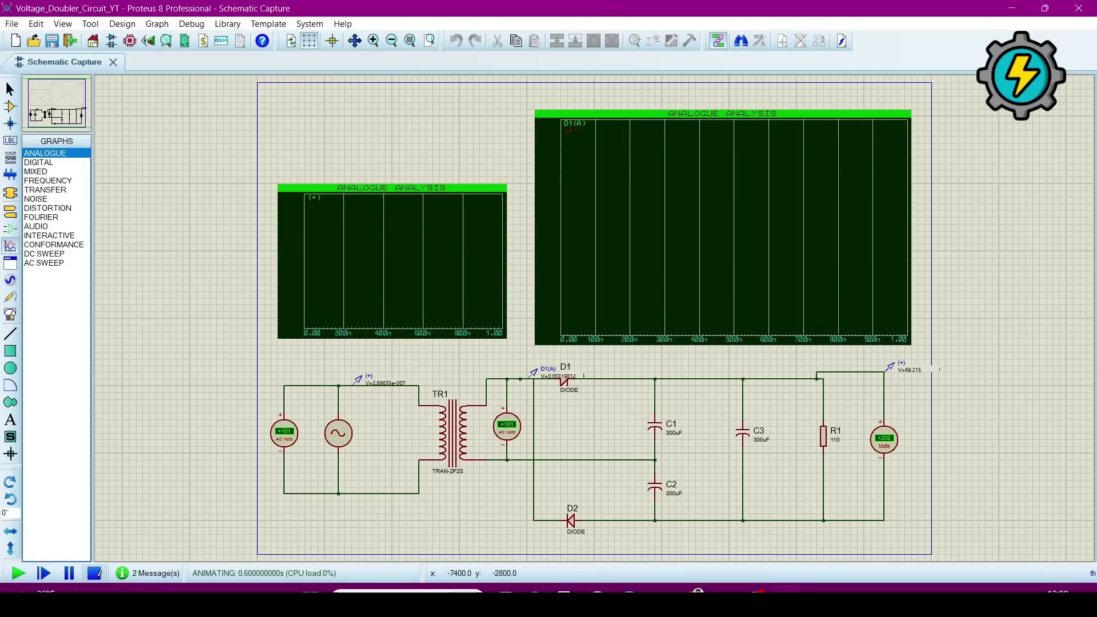
click(94, 573)
Simulate the smaller input graph and the larger output graph to plot their probe traces.
right_click(364, 268)
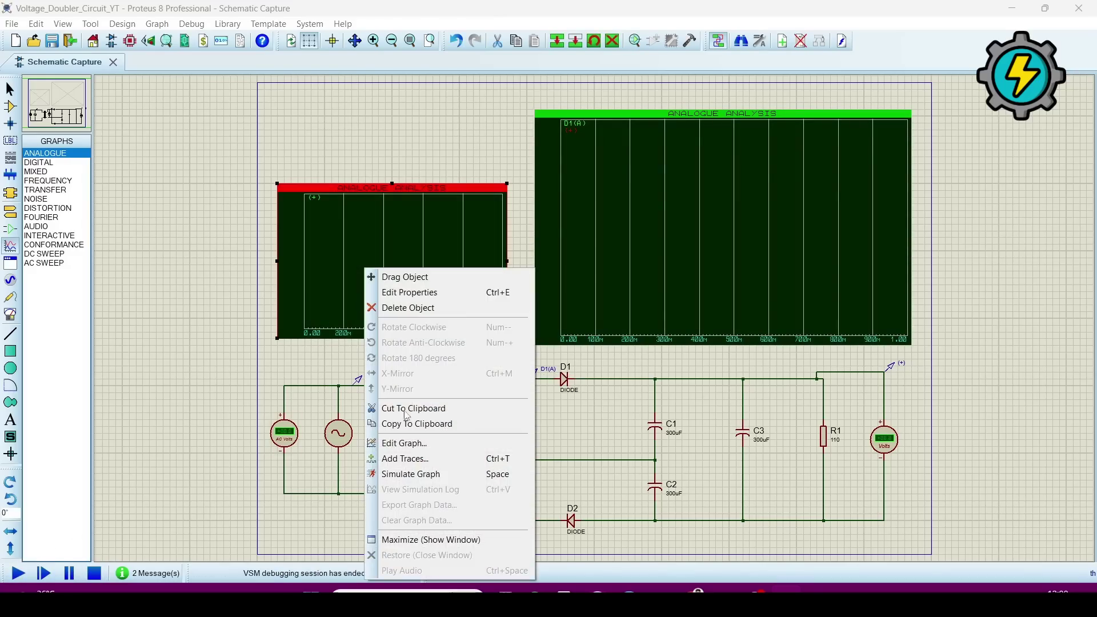
click(406, 475)
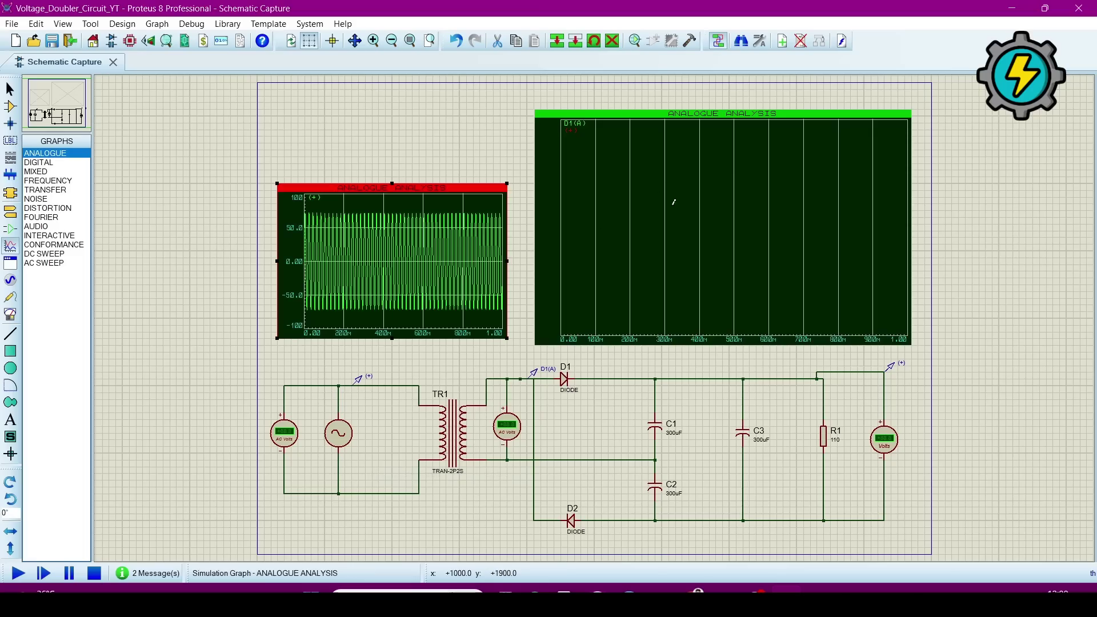
right_click(685, 242)
click(713, 447)
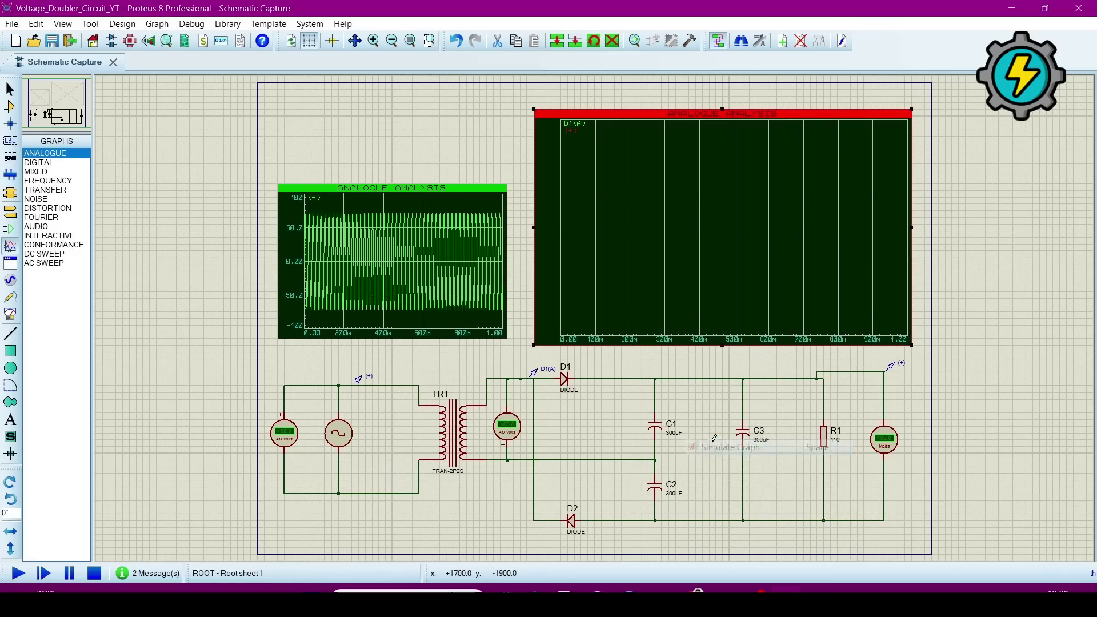